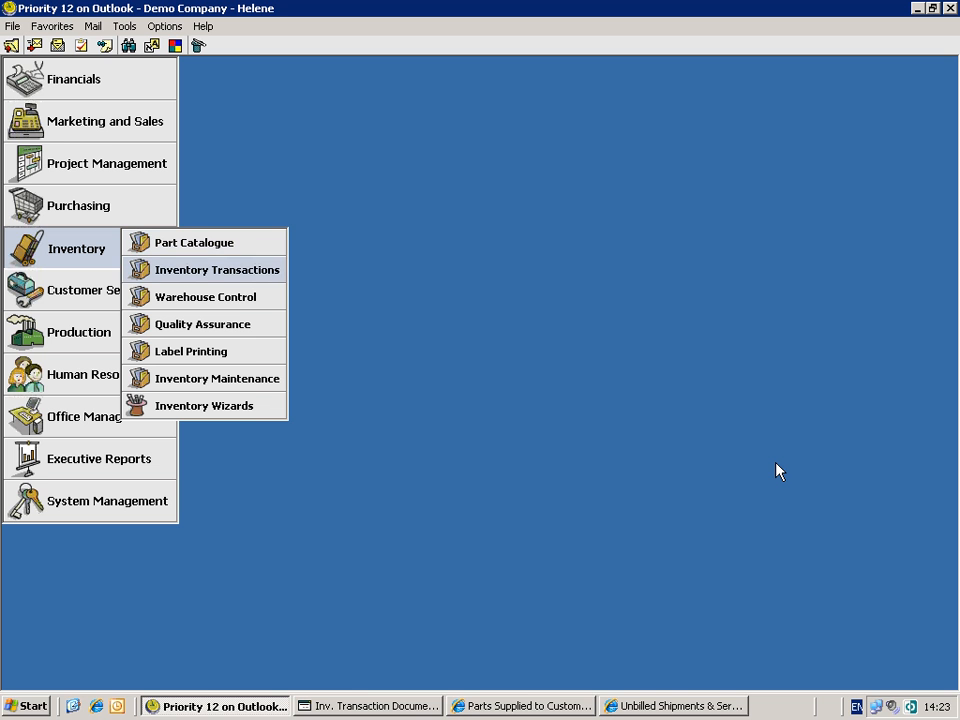
- Open the Customer Shipments form under the sales inventory transactions
key(Right)
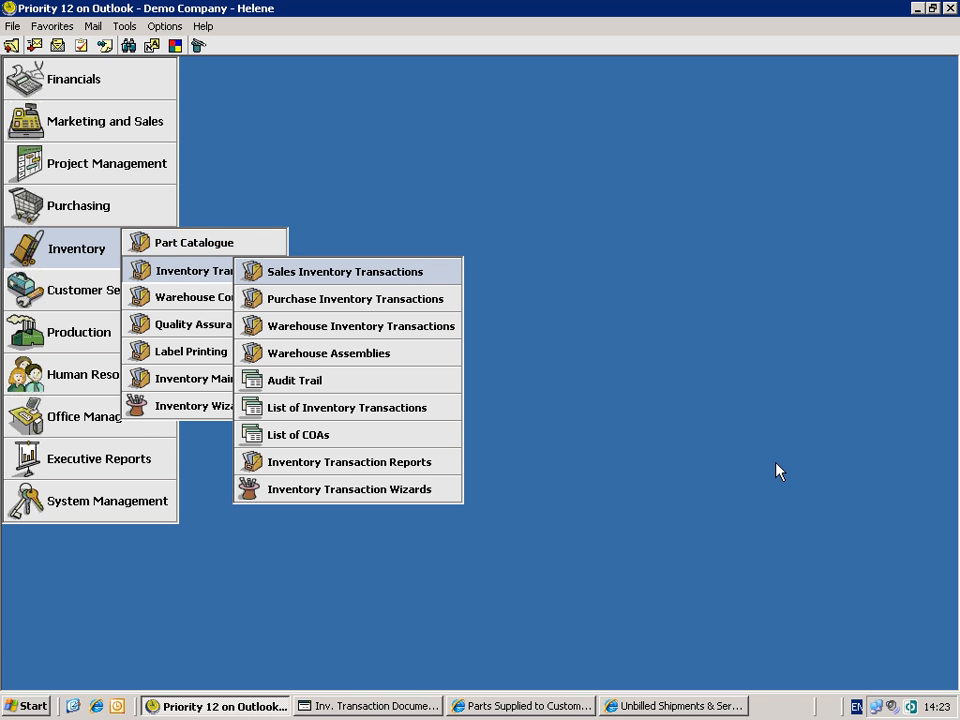
key(Right)
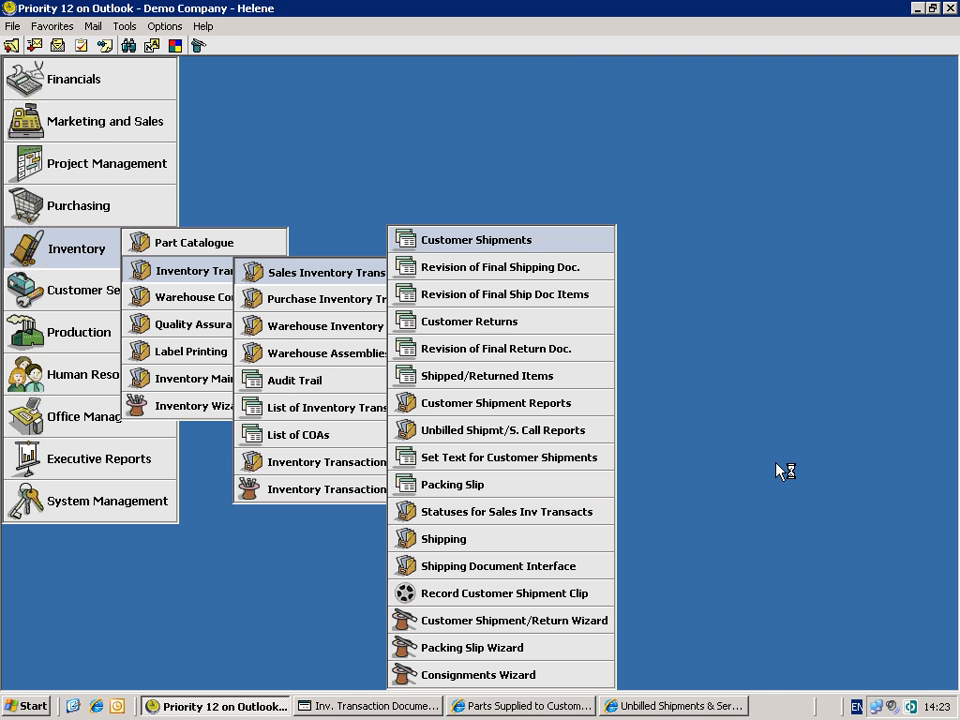
key(Return)
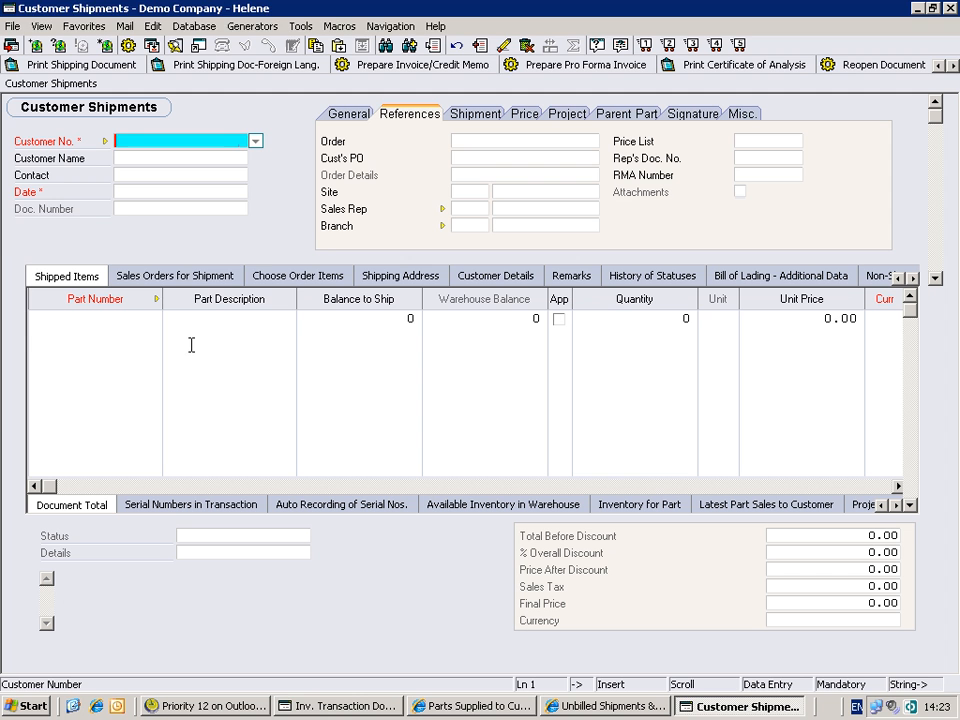
- Start a new shipment document for the customer Toys For 'U' - Long Island, keeping the default date
key(F6)
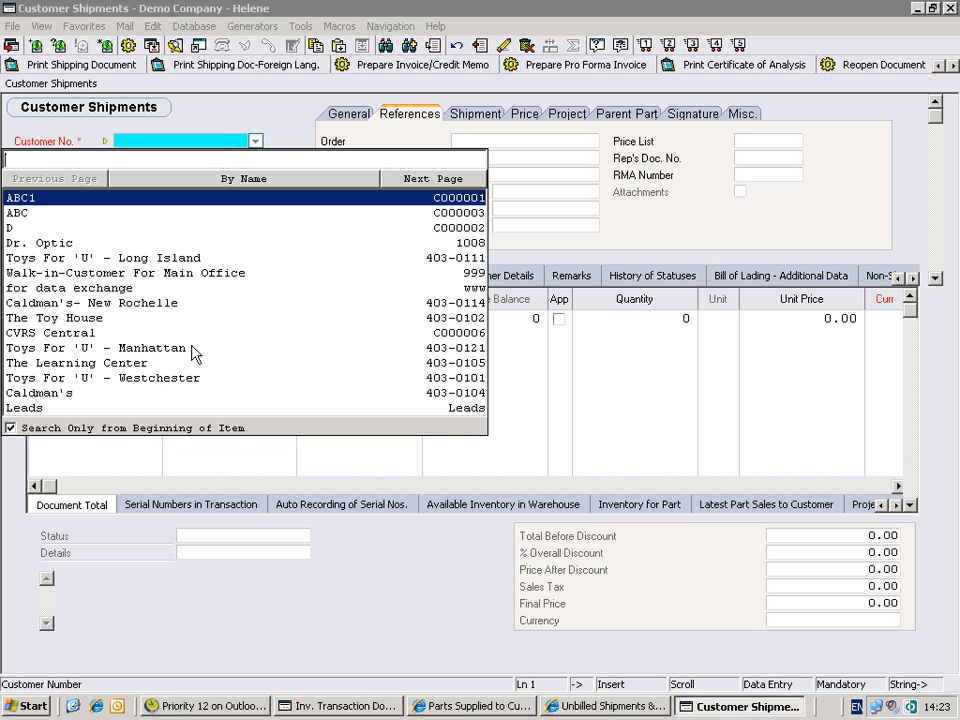
click(63, 259)
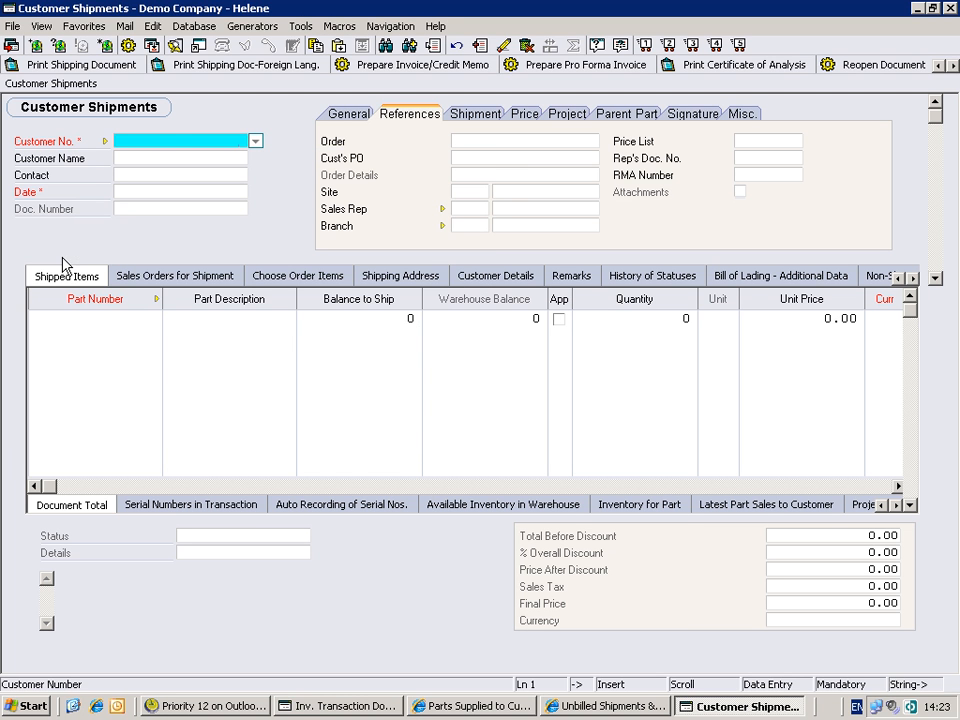
click(147, 191)
click(224, 206)
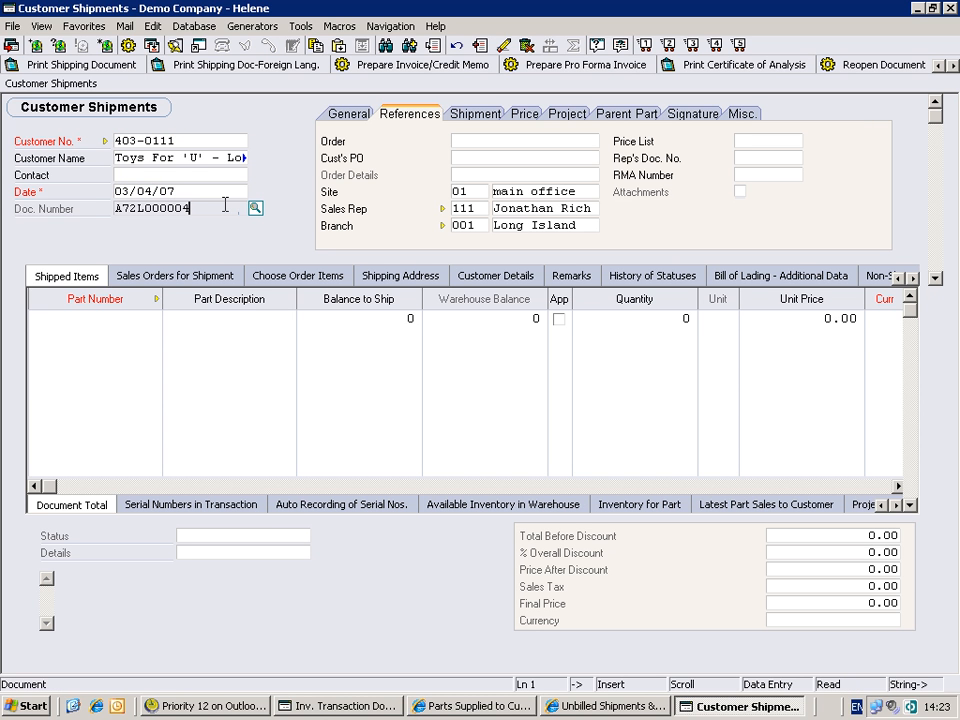
- Check the shipment's status and sending warehouse against the default warehouse for customer shipments in Inv. Transaction Documents
click(348, 114)
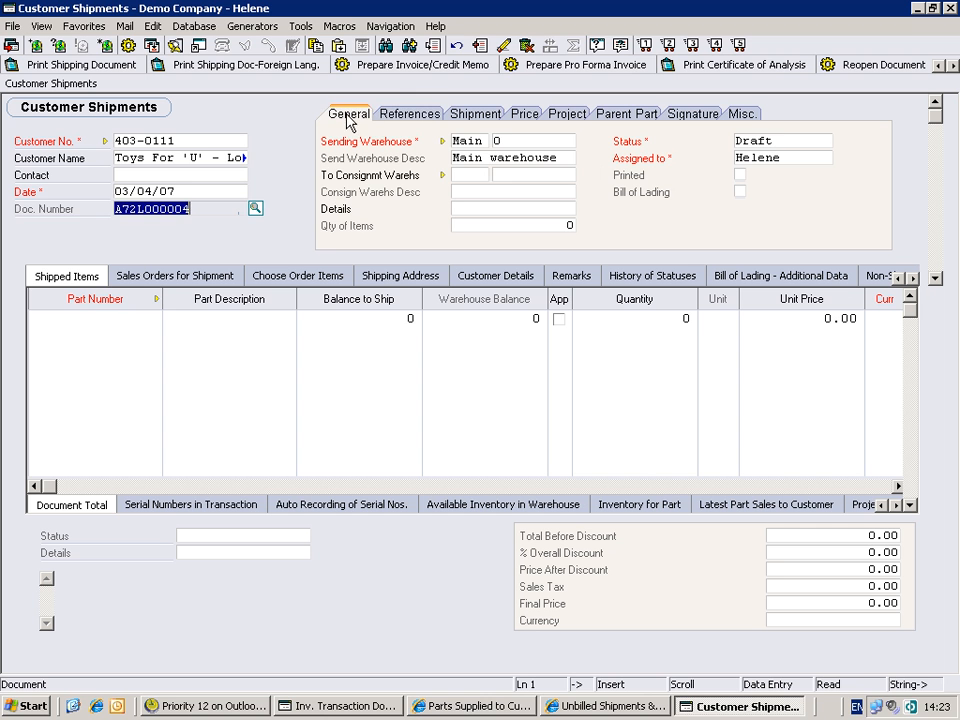
click(780, 140)
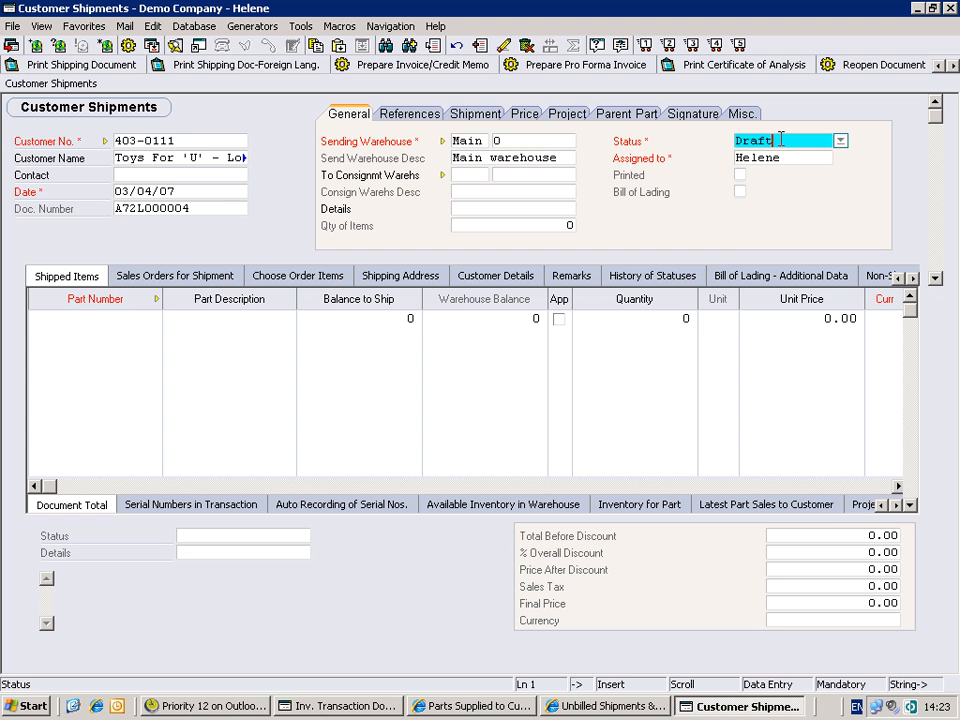
click(456, 141)
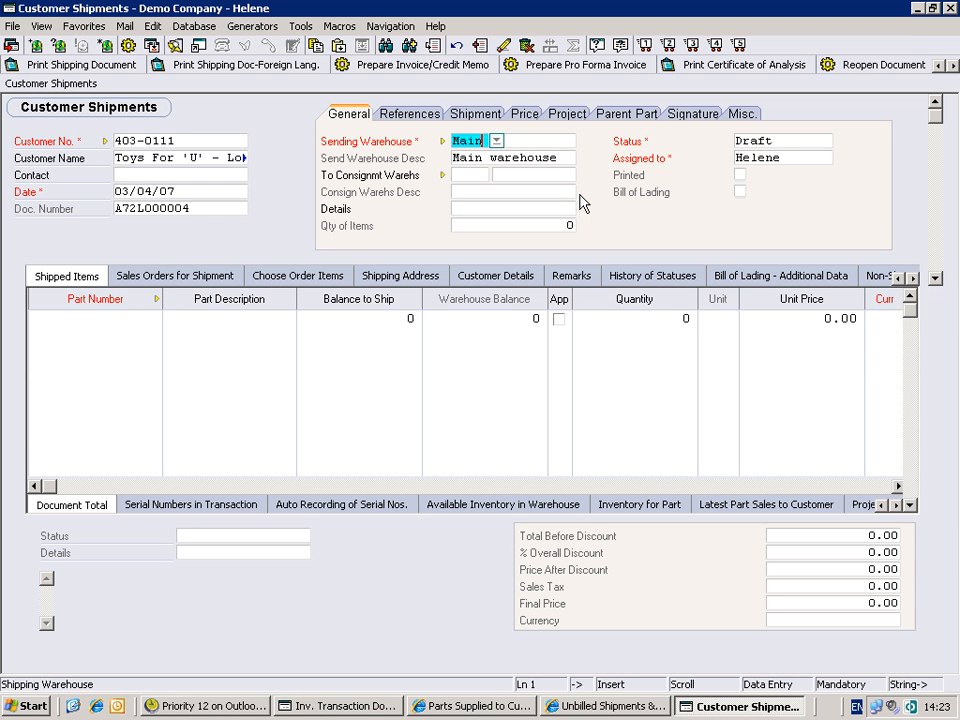
click(355, 708)
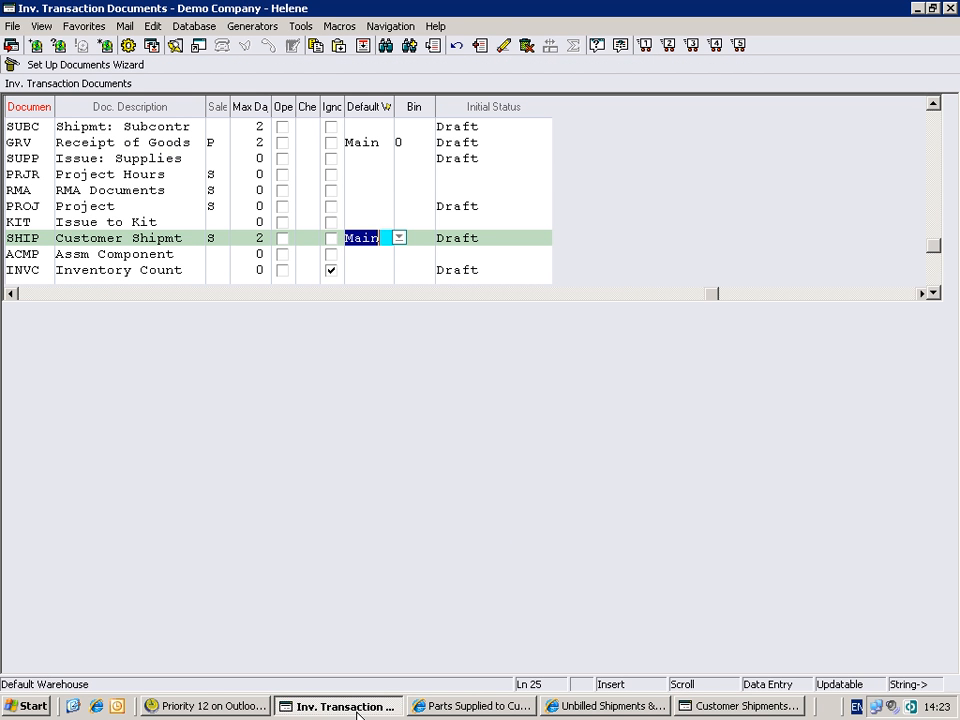
click(700, 708)
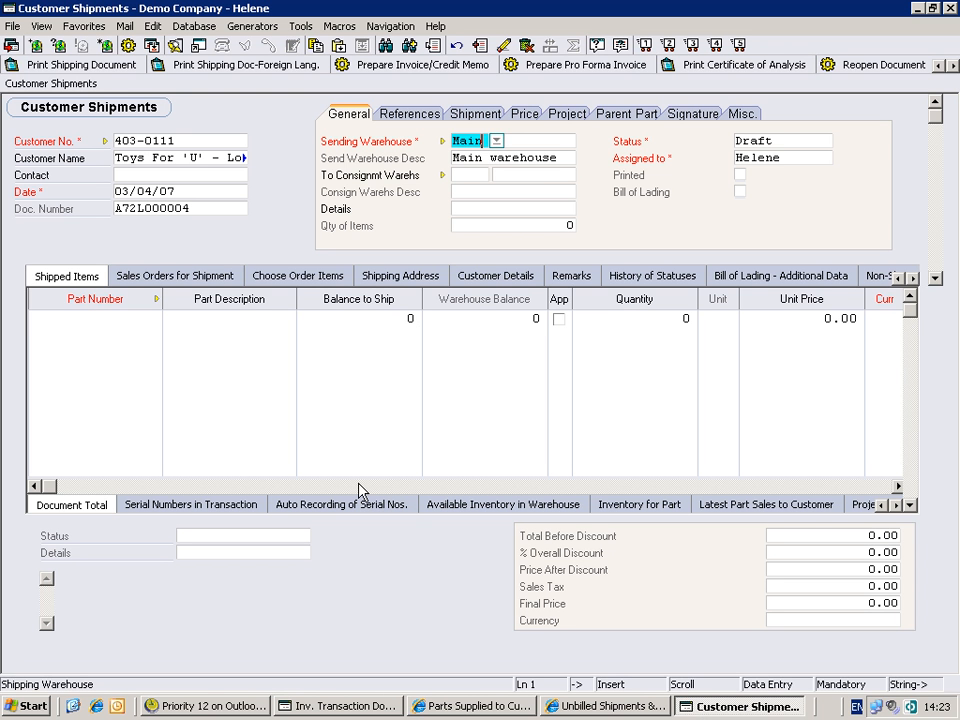
- Link the shipment to the customer's first listed sales order, dated 02/14/07, in the references
click(404, 116)
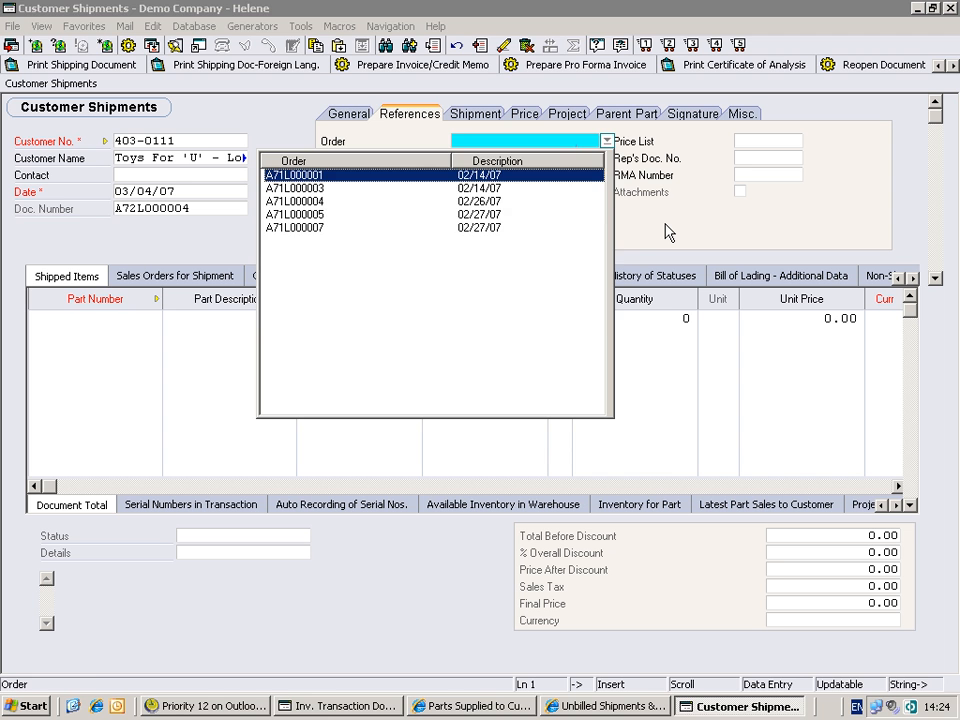
key(Return)
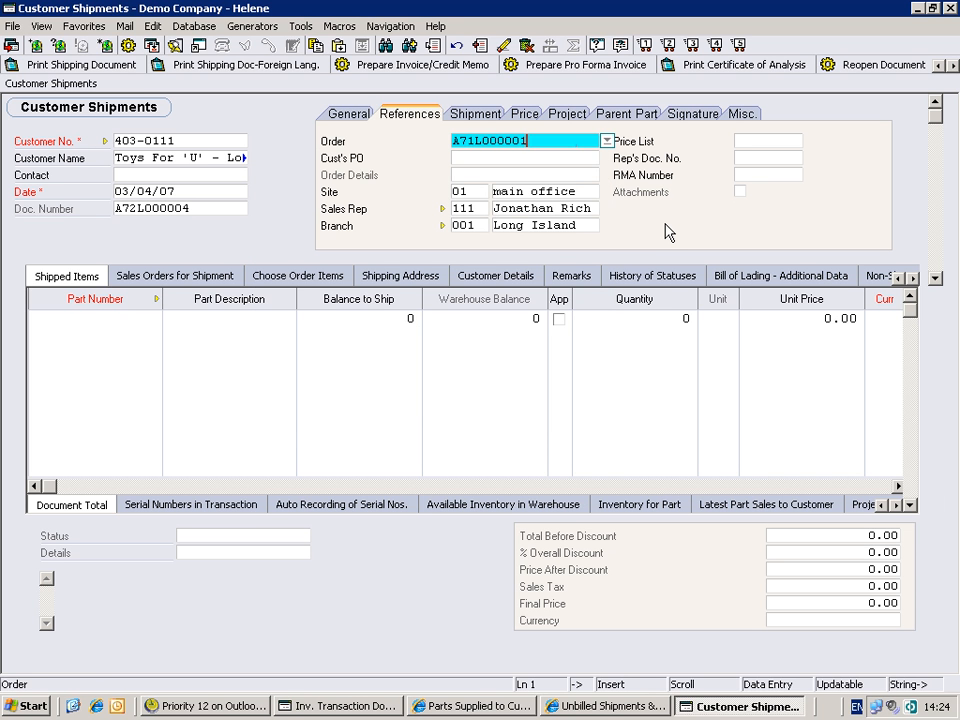
key(Tab)
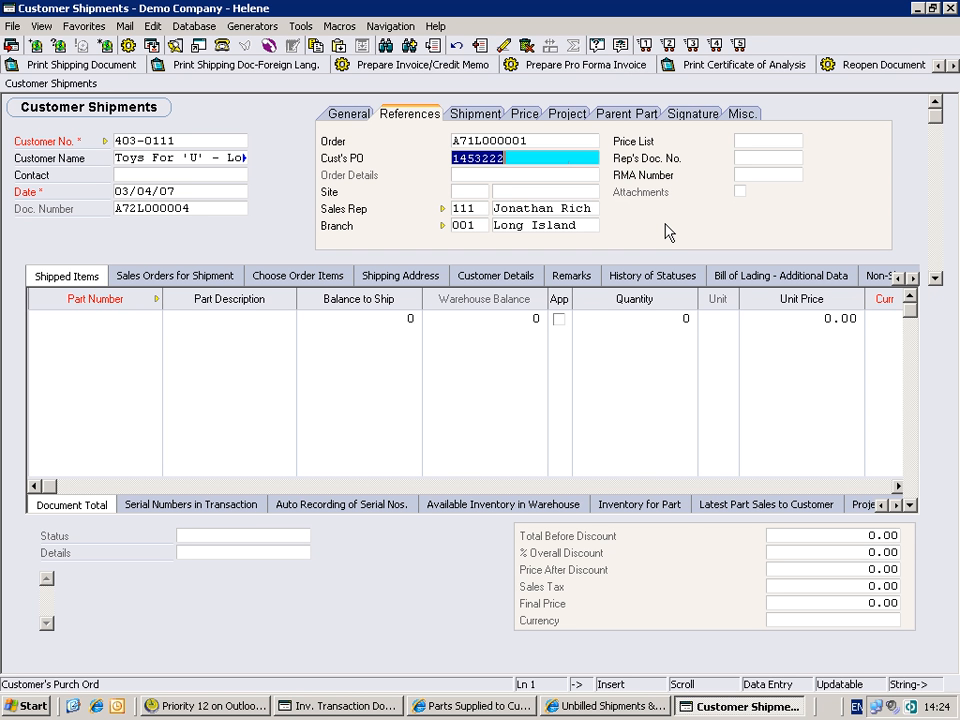
- Set the shipment's site to 02, 1st St. Warehouse
key(Tab)
key(Tab)
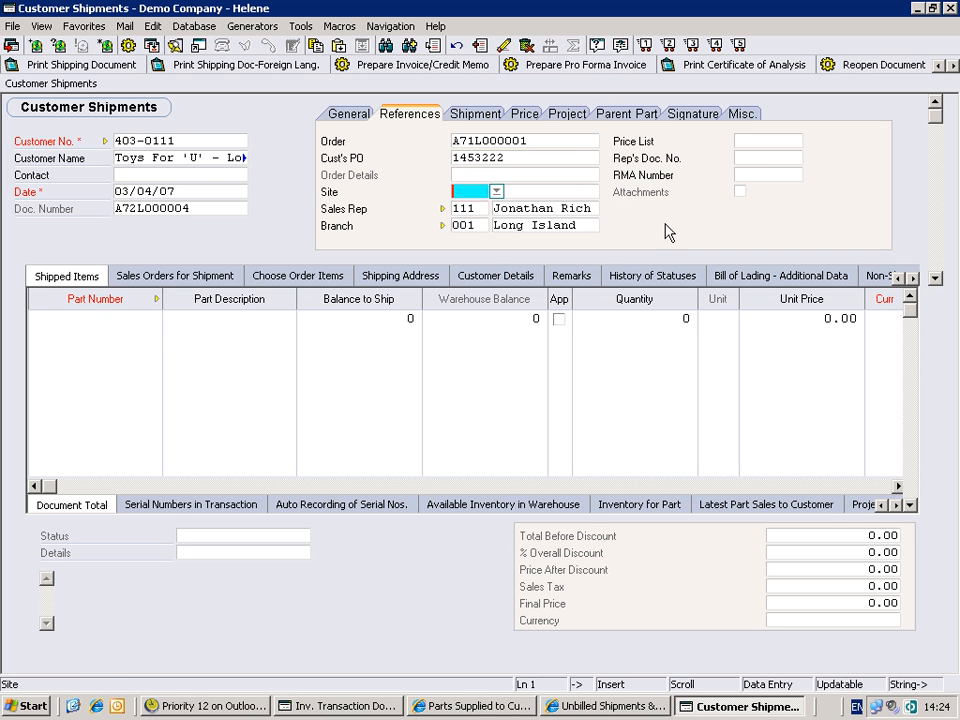
key(F6)
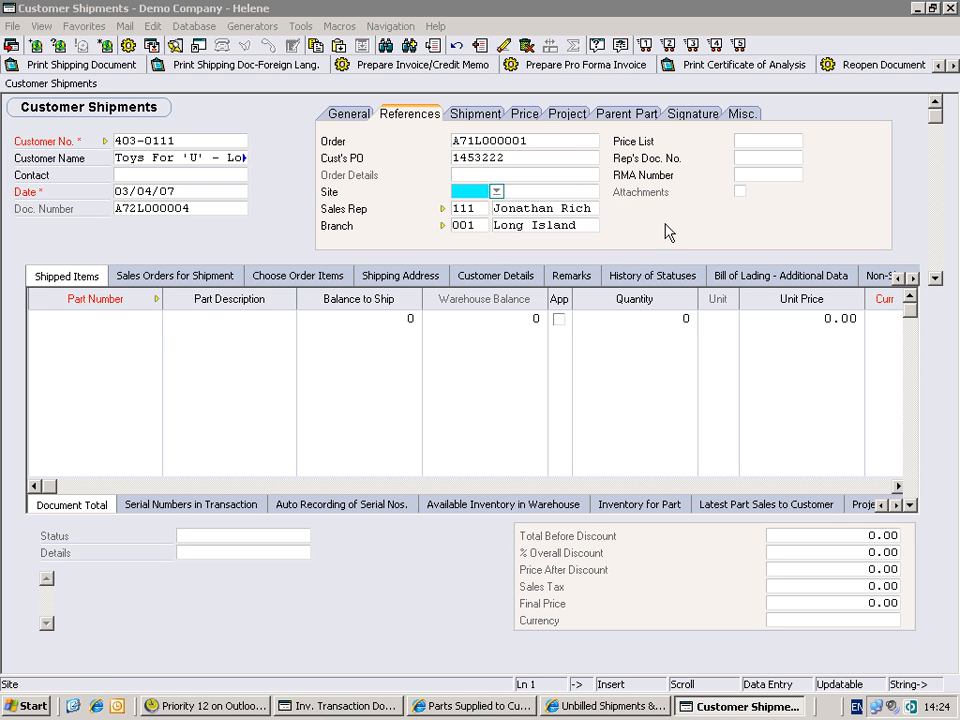
key(Down)
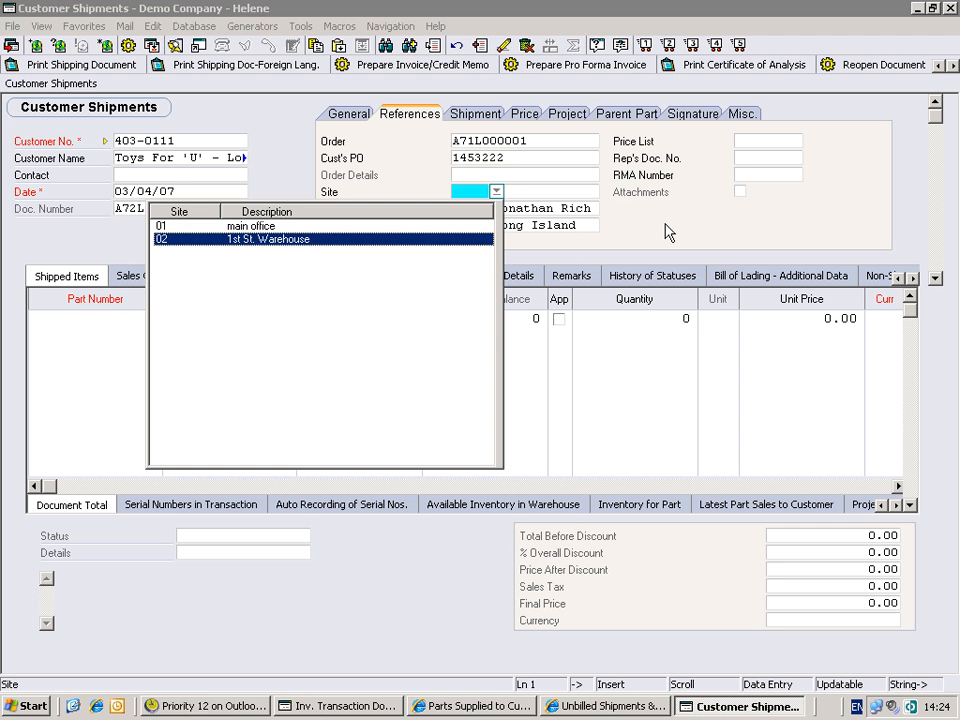
key(Return)
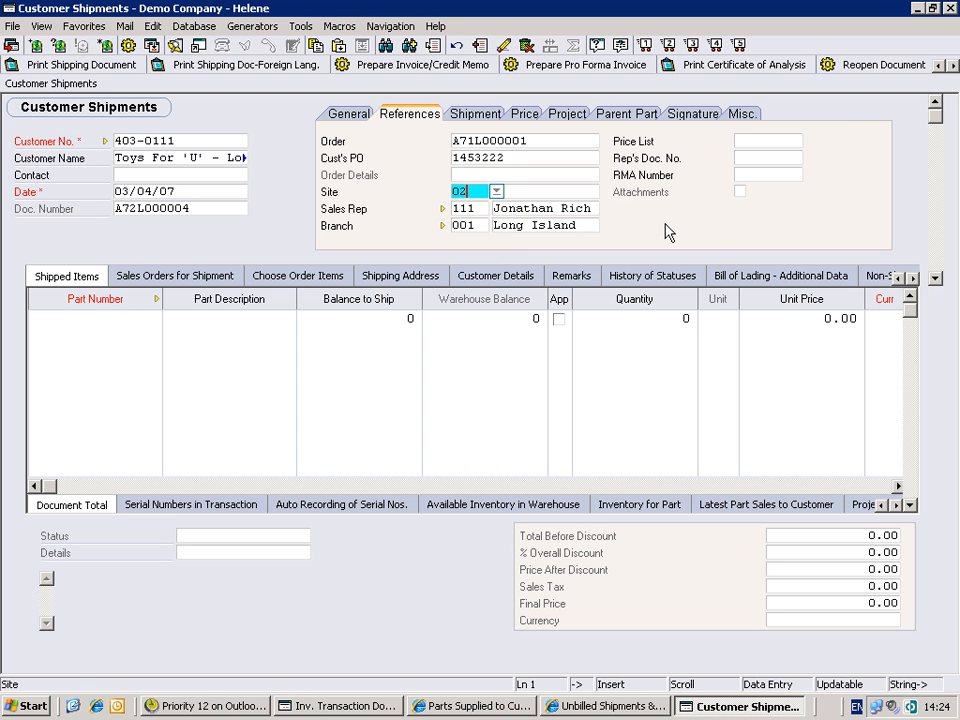
key(Tab)
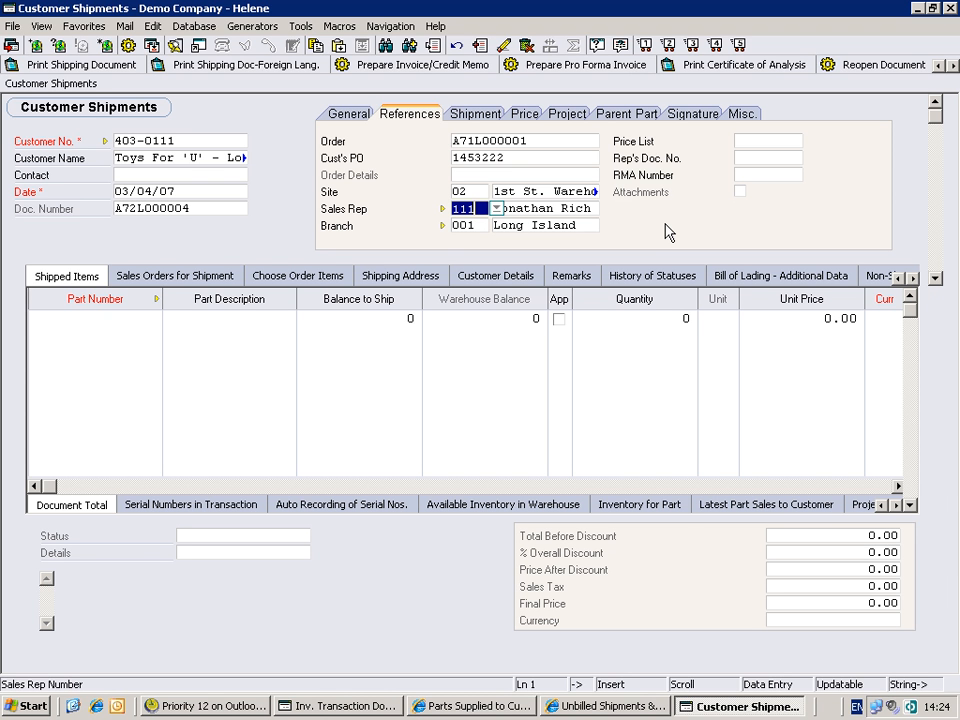
- Review the shipment's sales rep, branch and price list references without changing them
key(Tab)
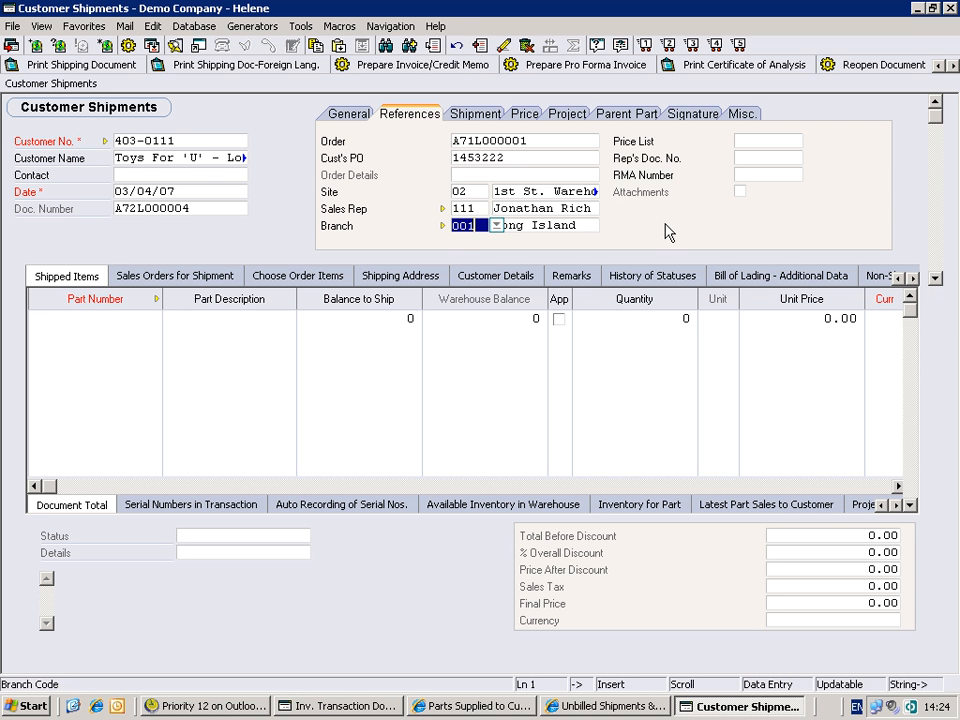
key(Tab)
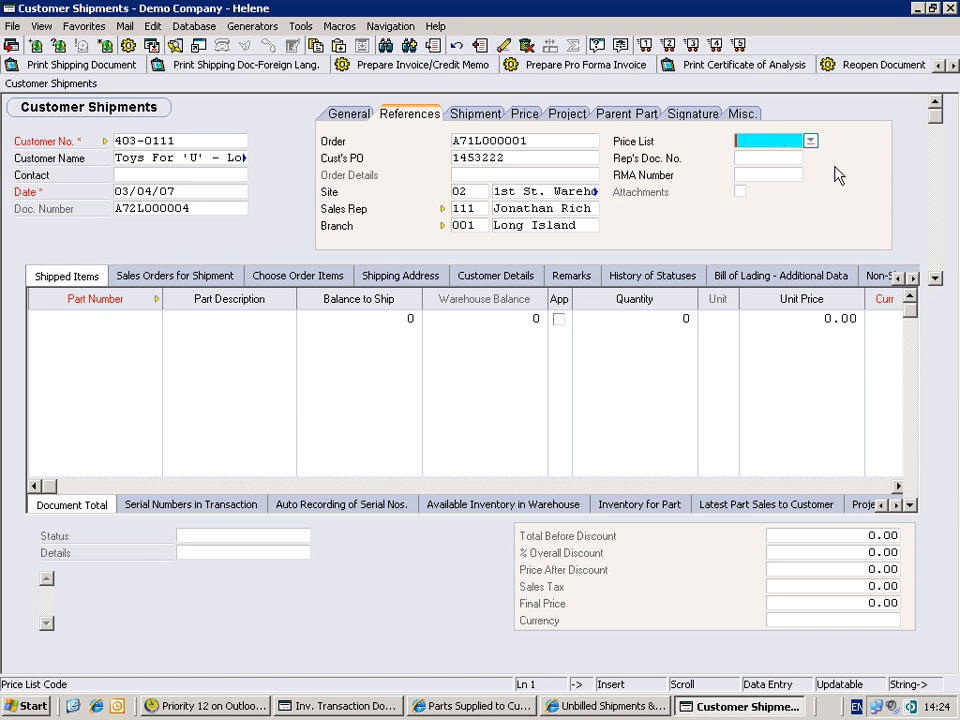
key(Tab)
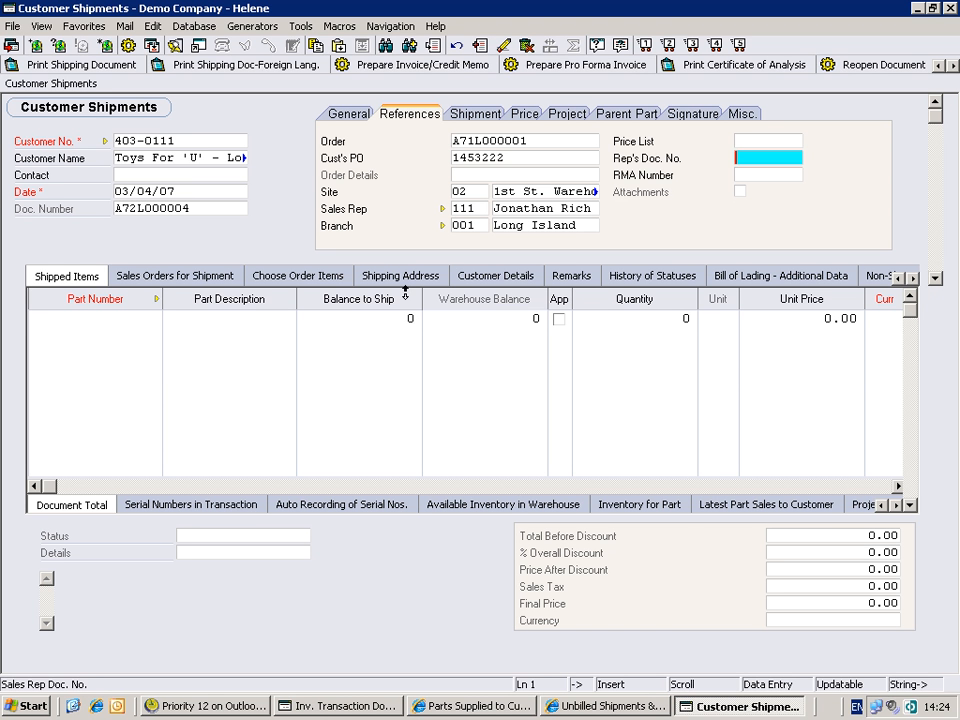
- Examine which additional sales orders and individual order items are available to add to the shipment
click(173, 286)
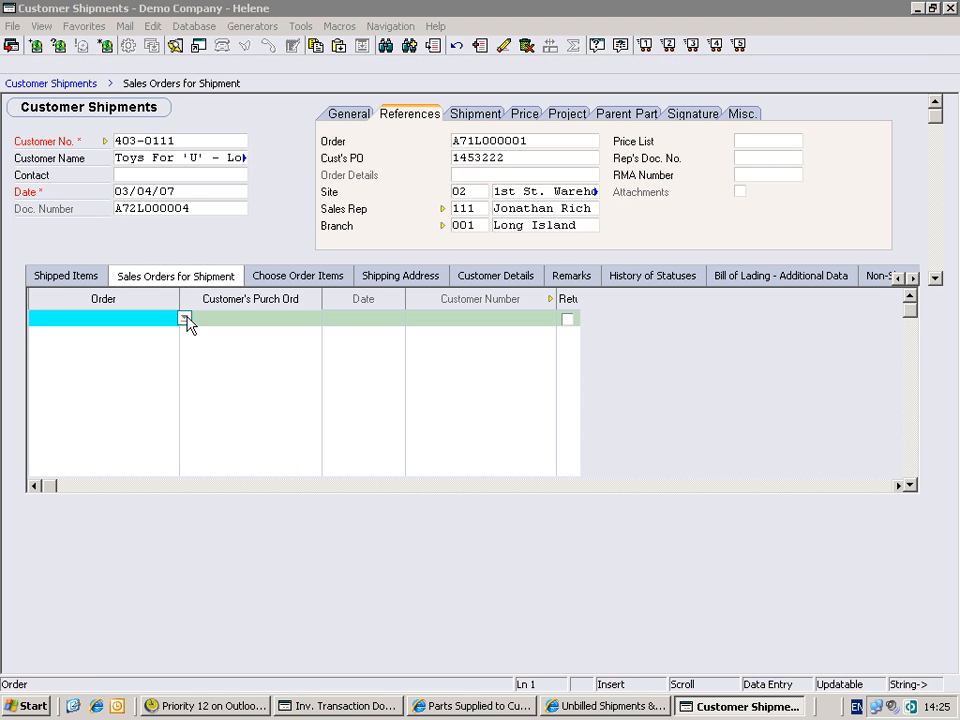
click(184, 318)
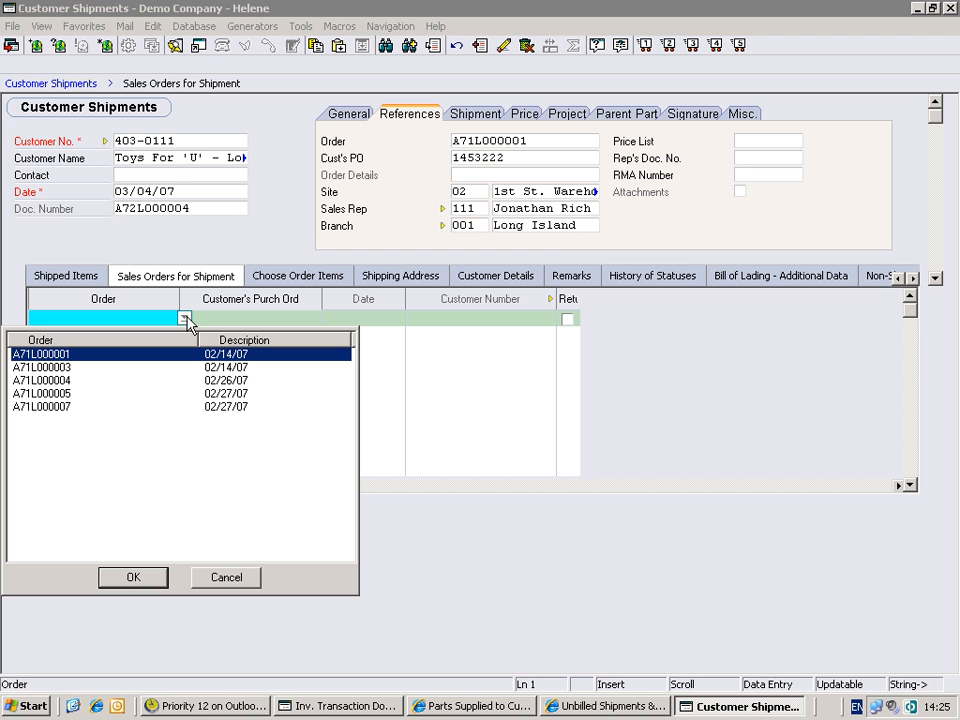
click(186, 320)
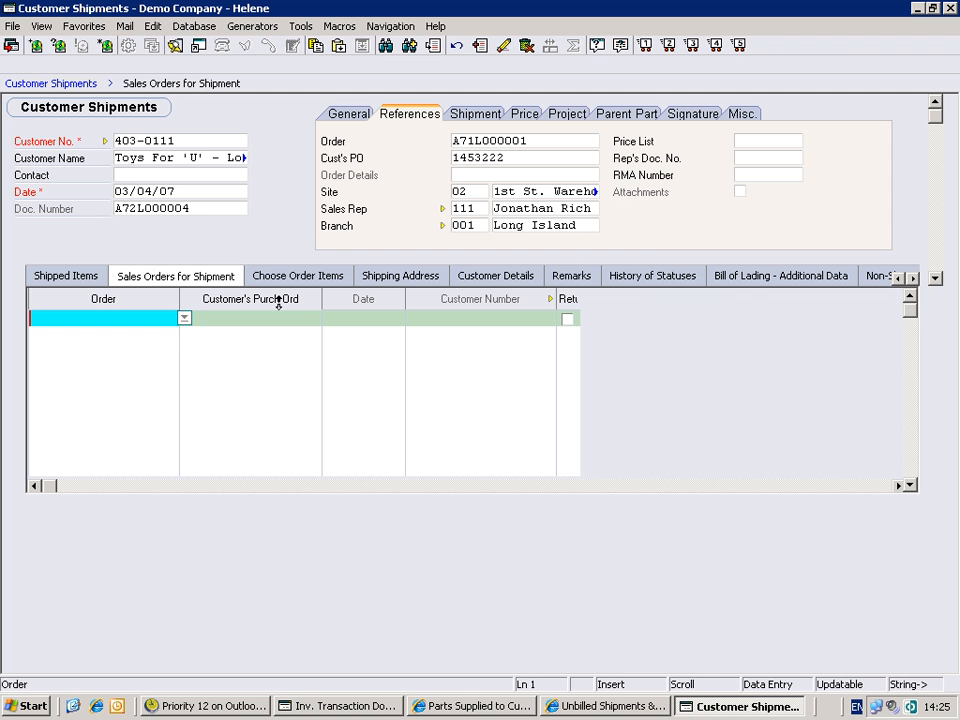
click(303, 276)
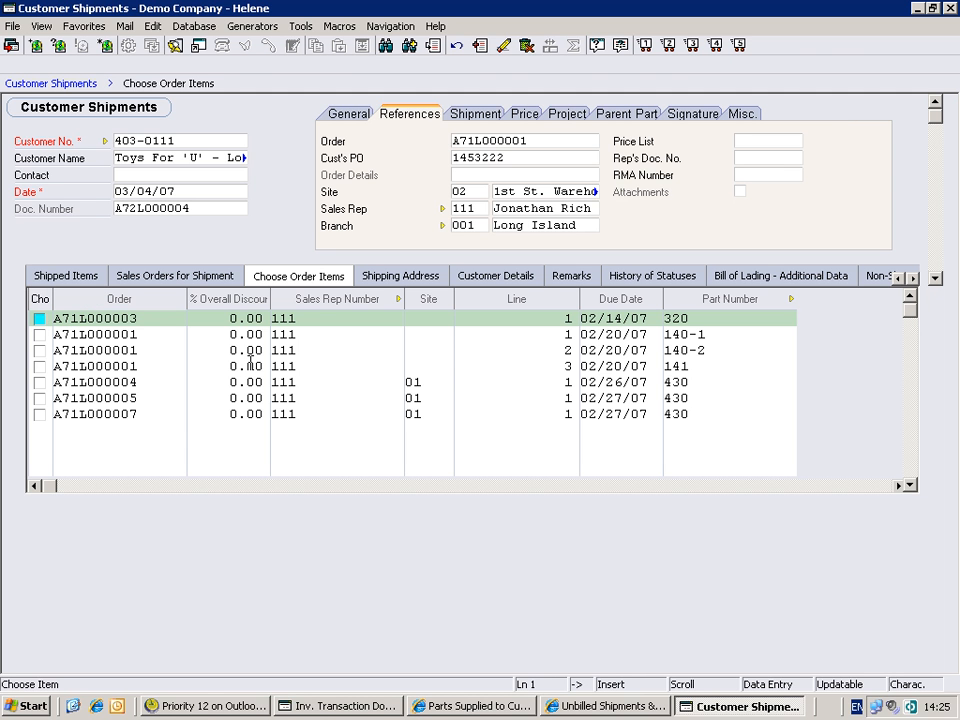
- Compare the shipping address with the selected site and review the shipment's history of statuses
click(402, 278)
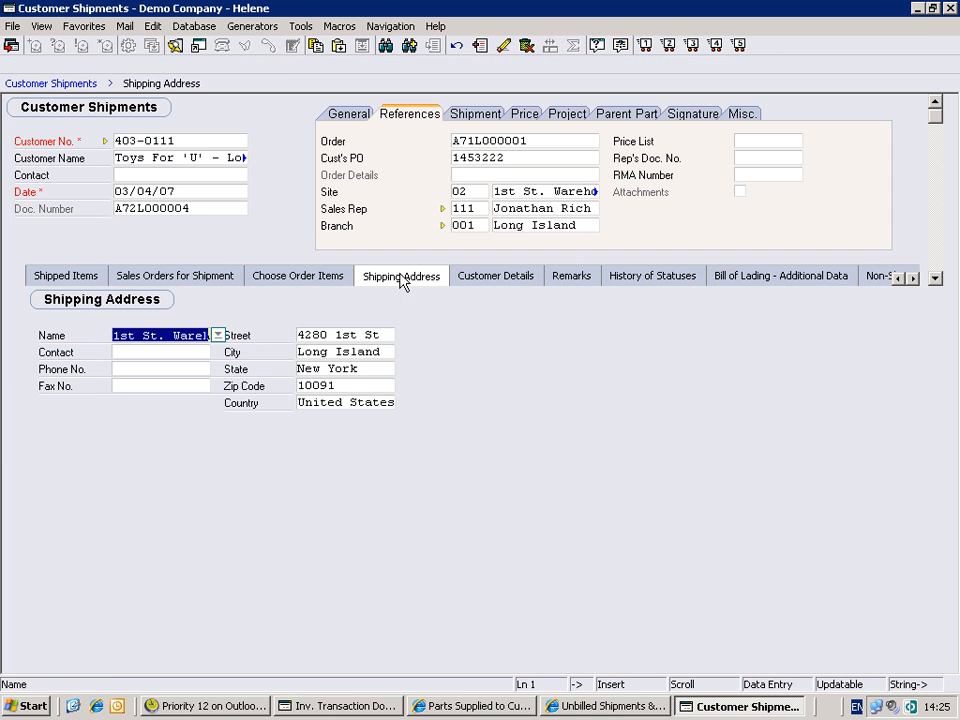
click(475, 192)
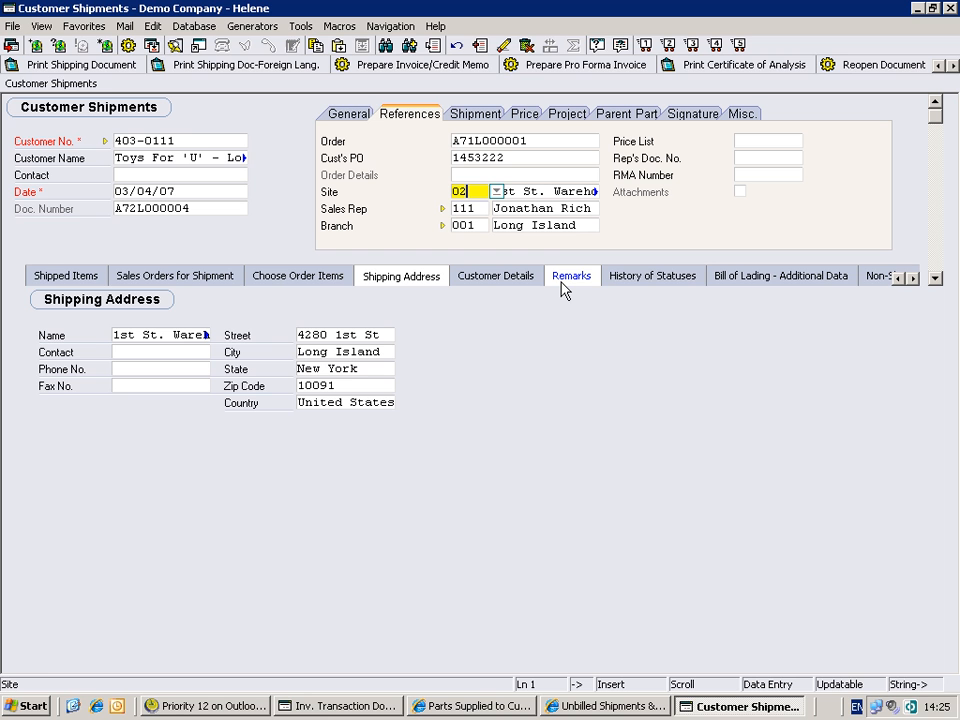
click(632, 283)
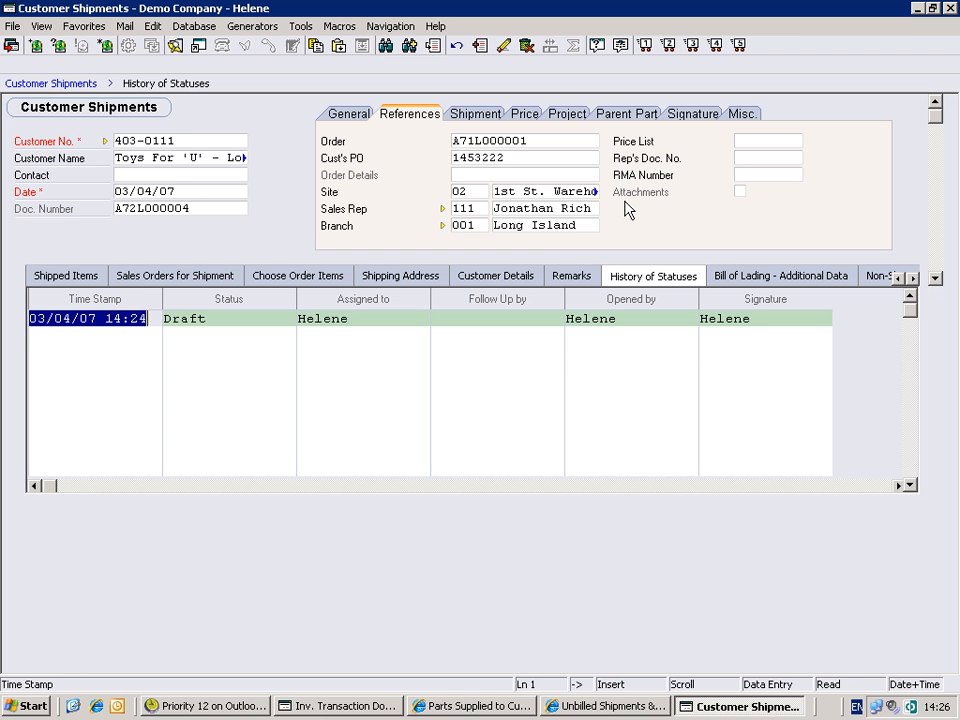
key(Tab)
key(Tab)
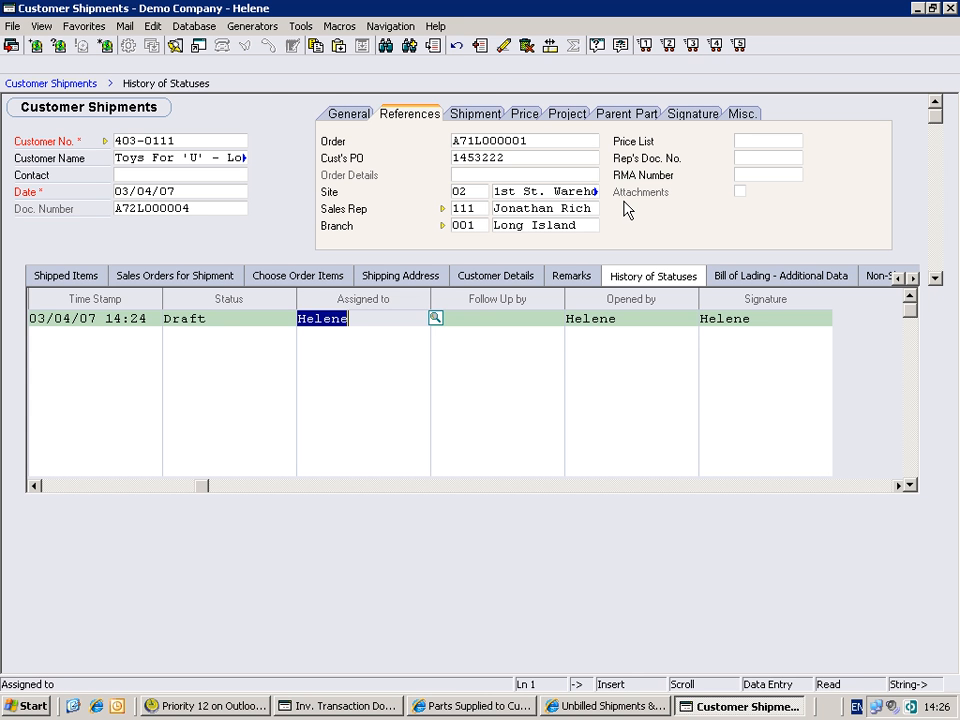
- Approve the full balance of 50 units of part 140-1 in the shipped items
click(78, 280)
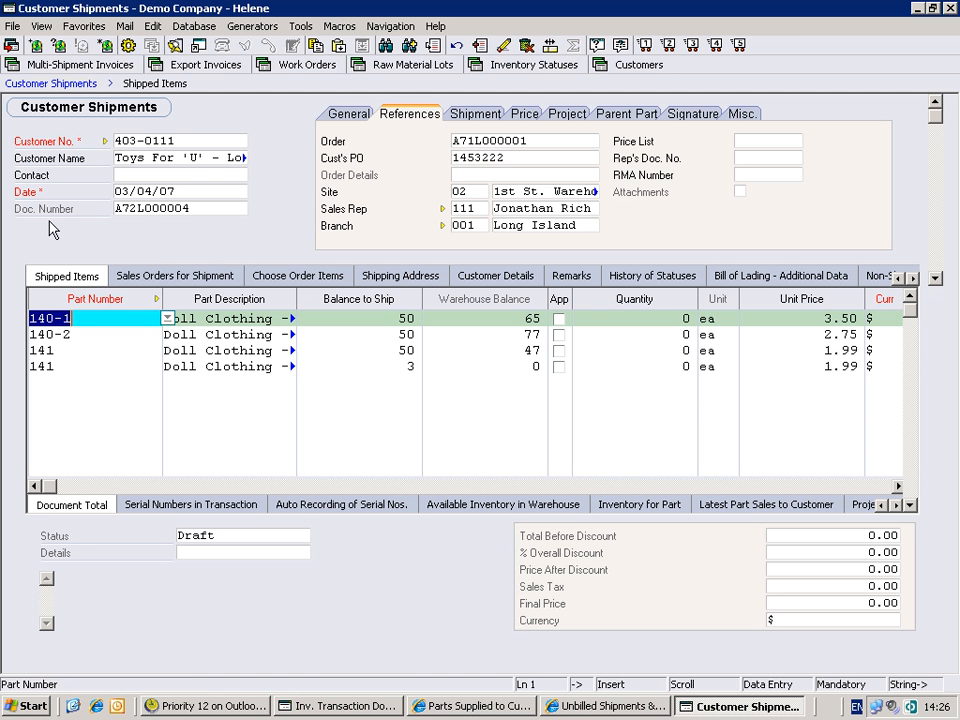
key(Tab)
key(Tab)
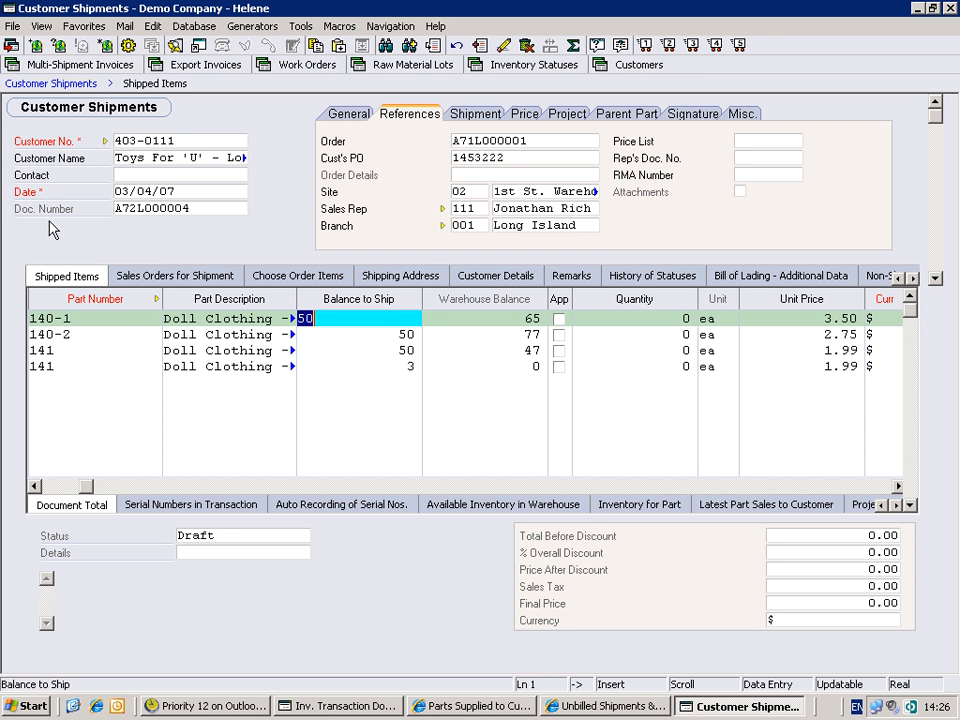
key(Tab)
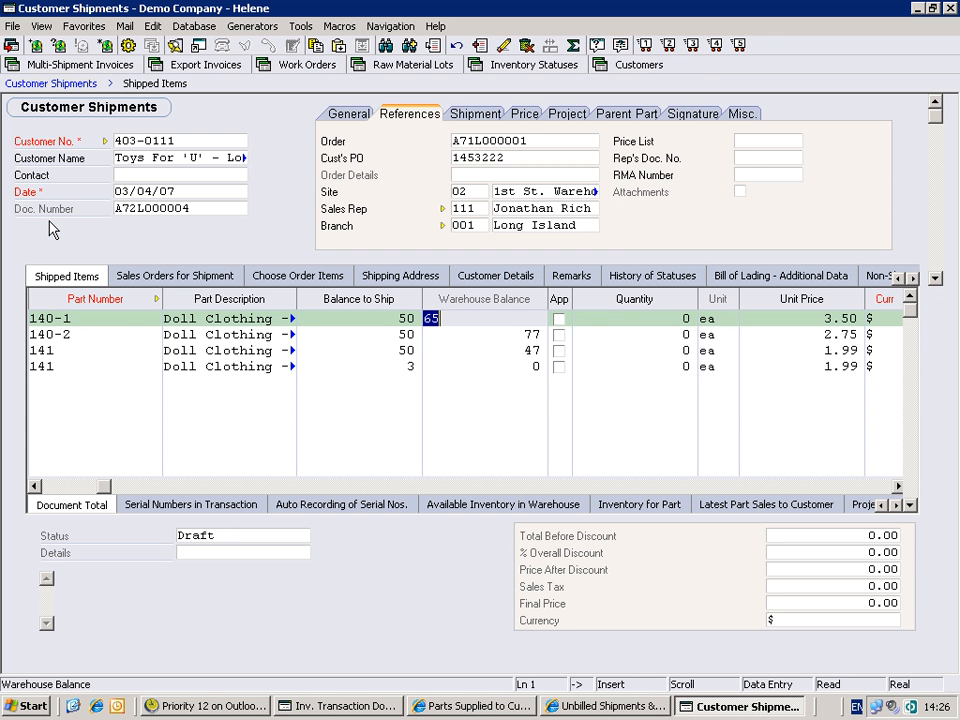
key(Tab)
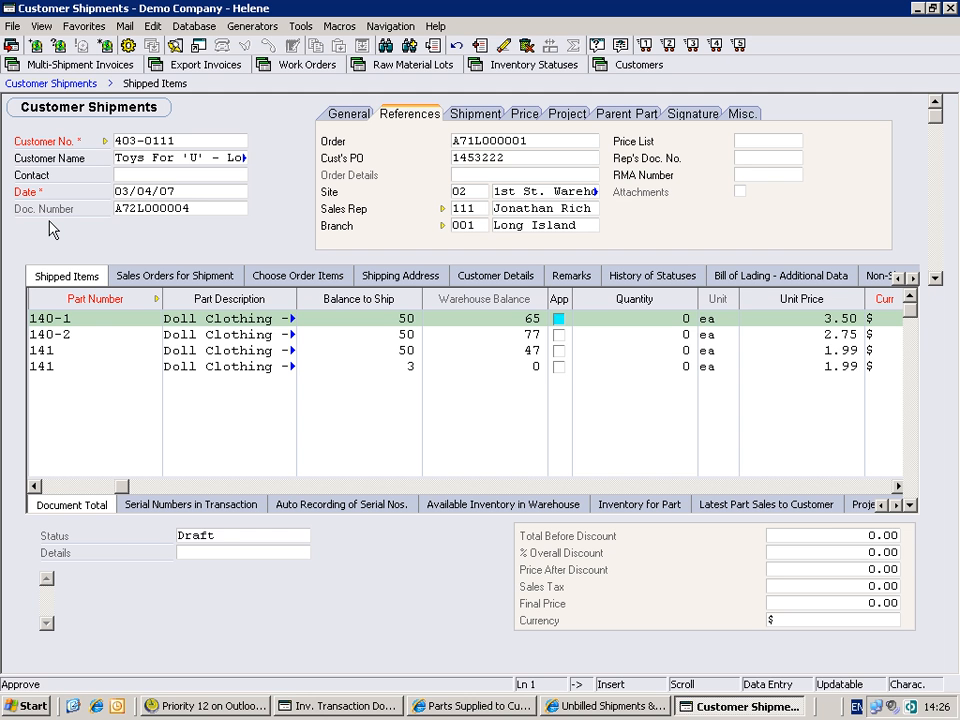
key(space)
key(Down)
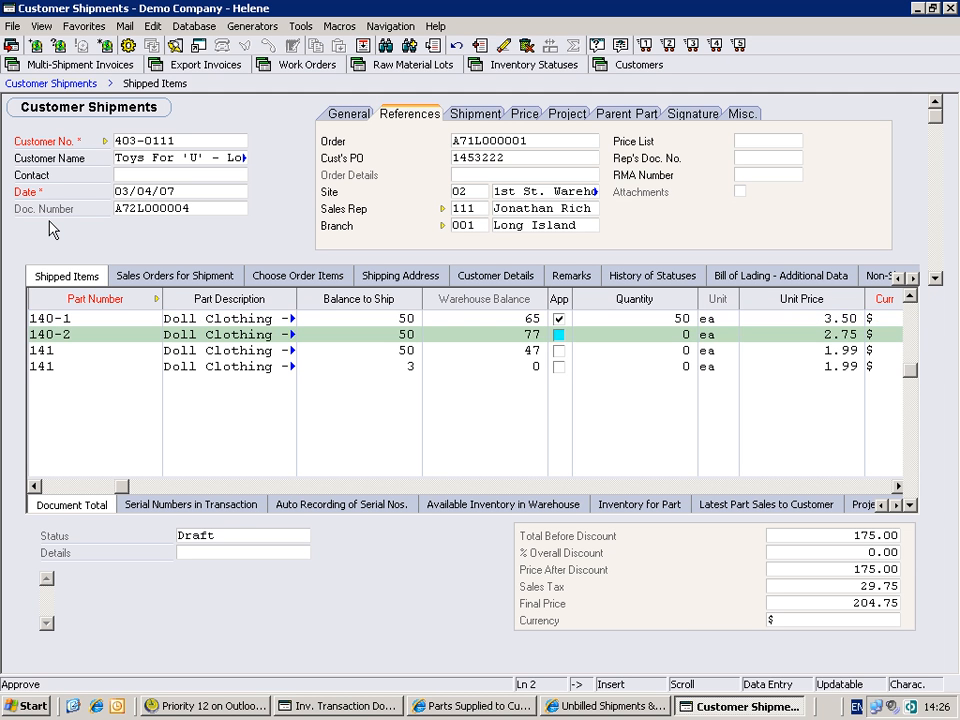
- Approve the shipped items for 50 units of part 140-2 and 47 units on the first part 141 line
key(space)
key(Down)
key(space)
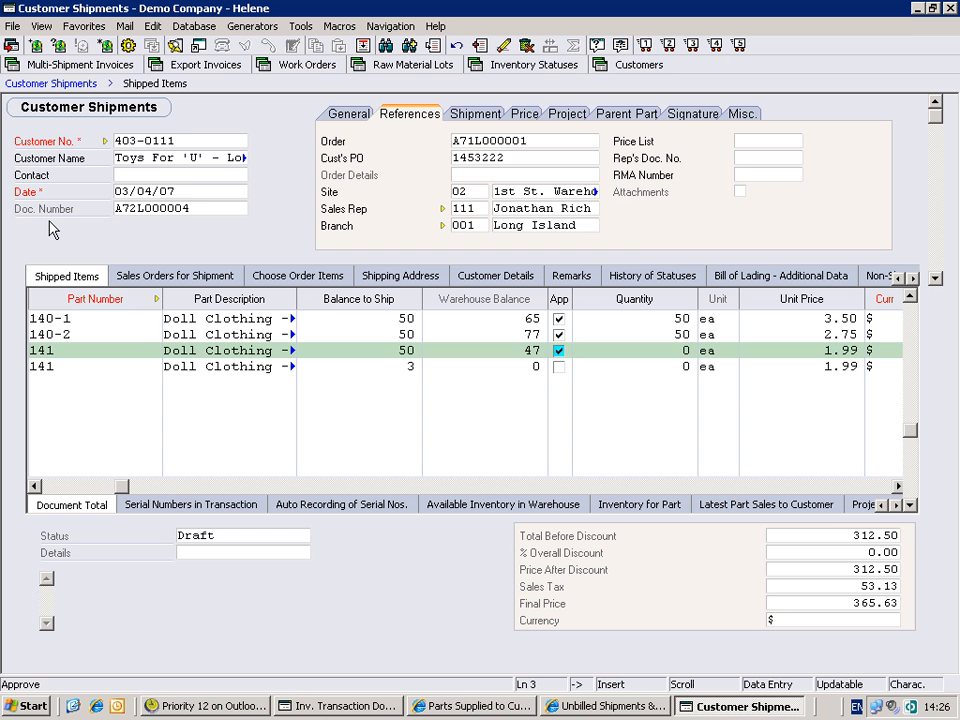
key(Down)
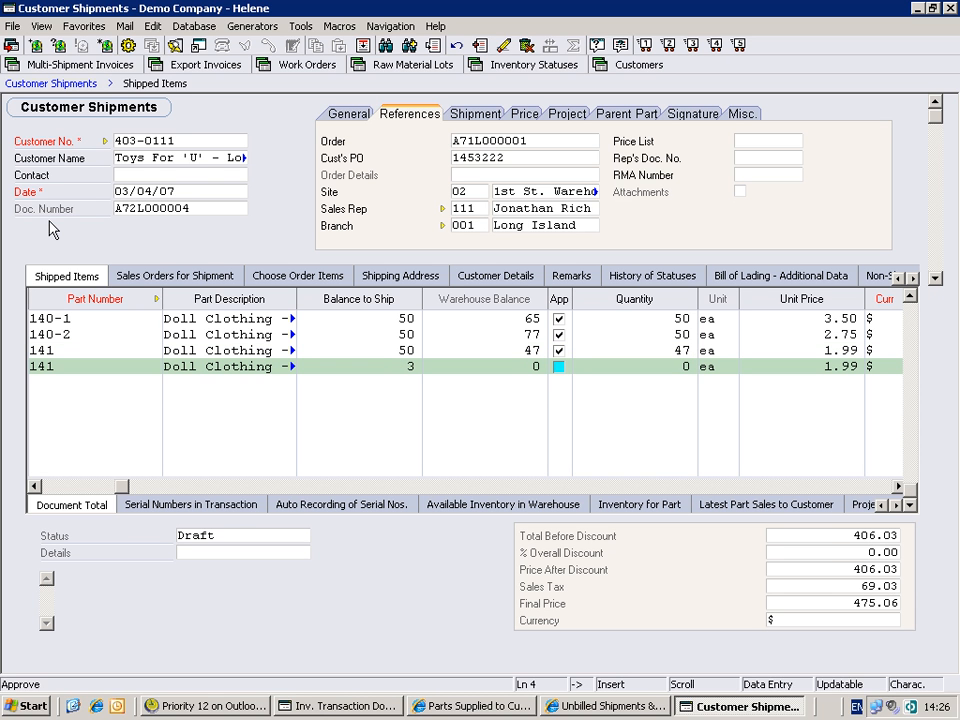
- Enter a quantity of 3 on the second part 141 line without approving it, accepting the inventory shortage
key(Tab)
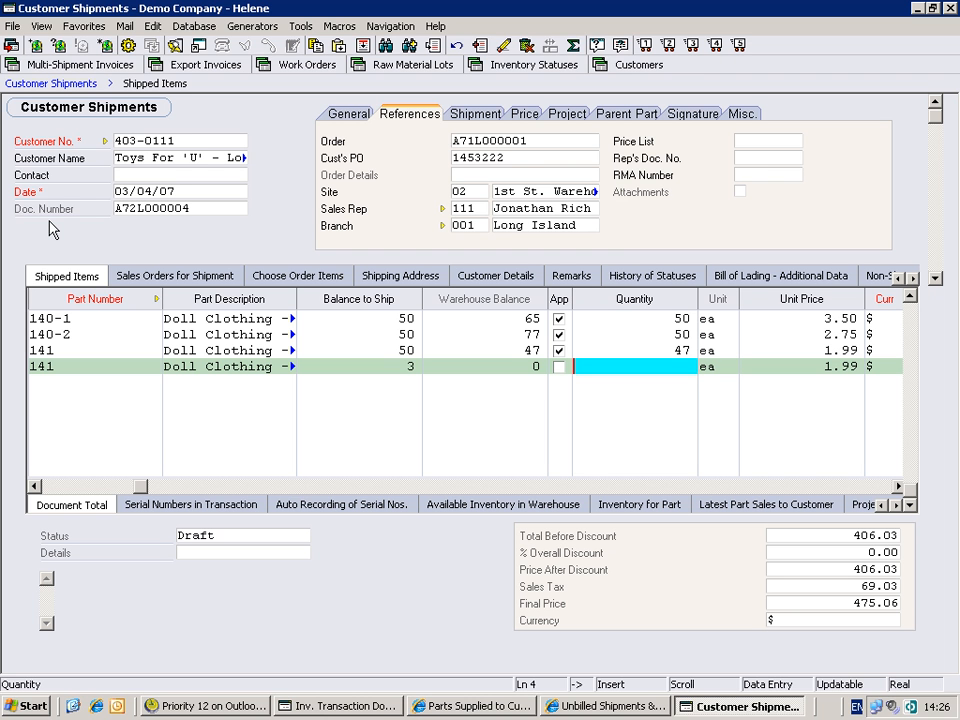
text(3)
key(Return)
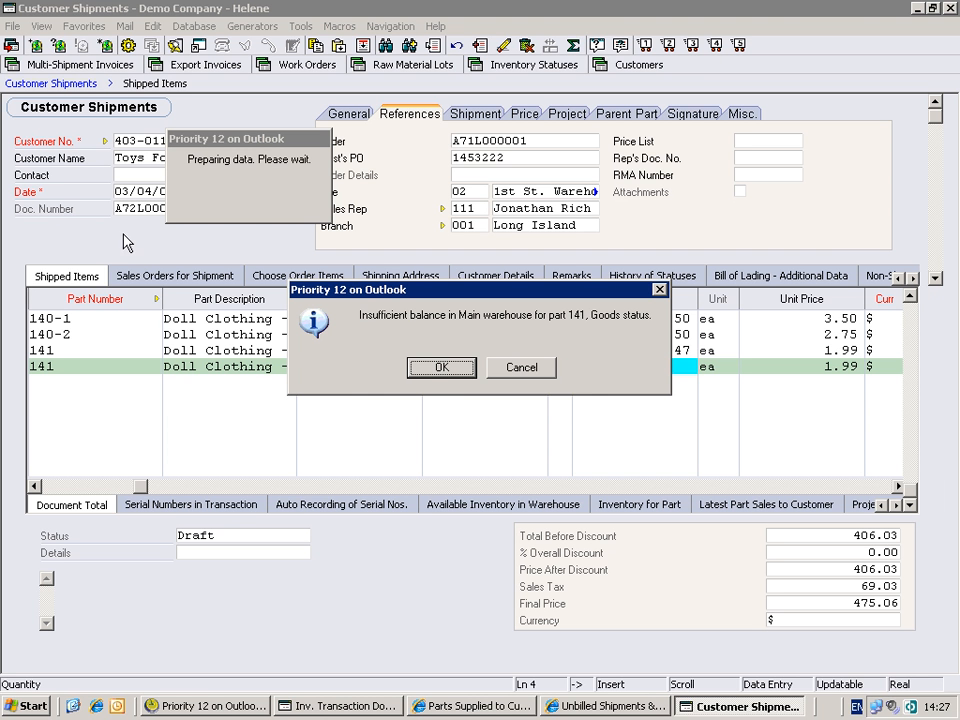
click(430, 376)
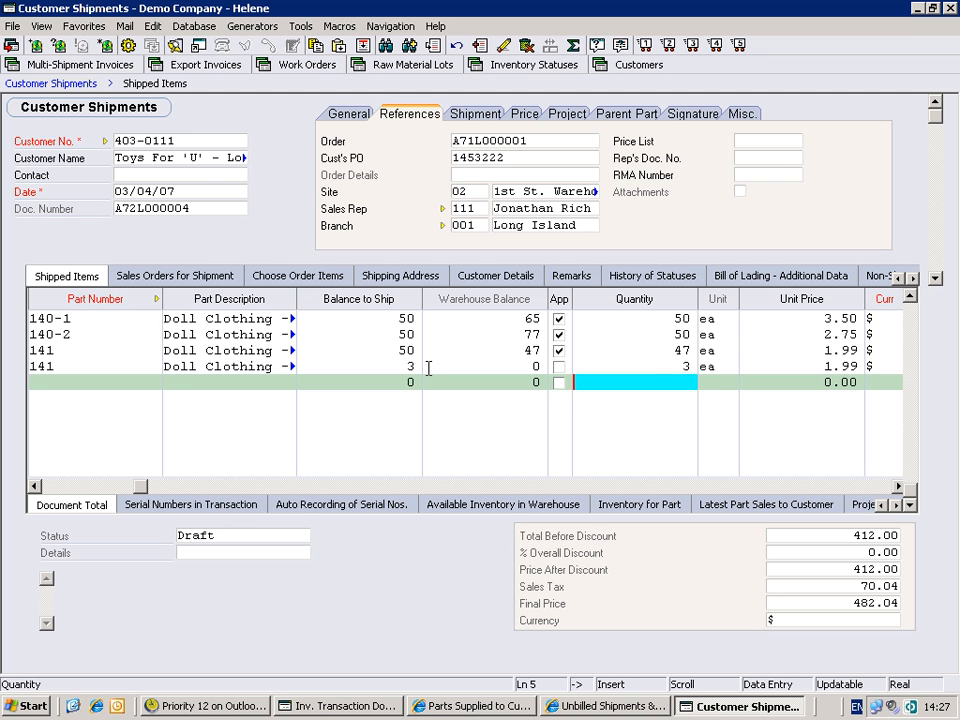
- Check the unit on the last part 141 line and read the help text for its unit price
key(Up)
key(Tab)
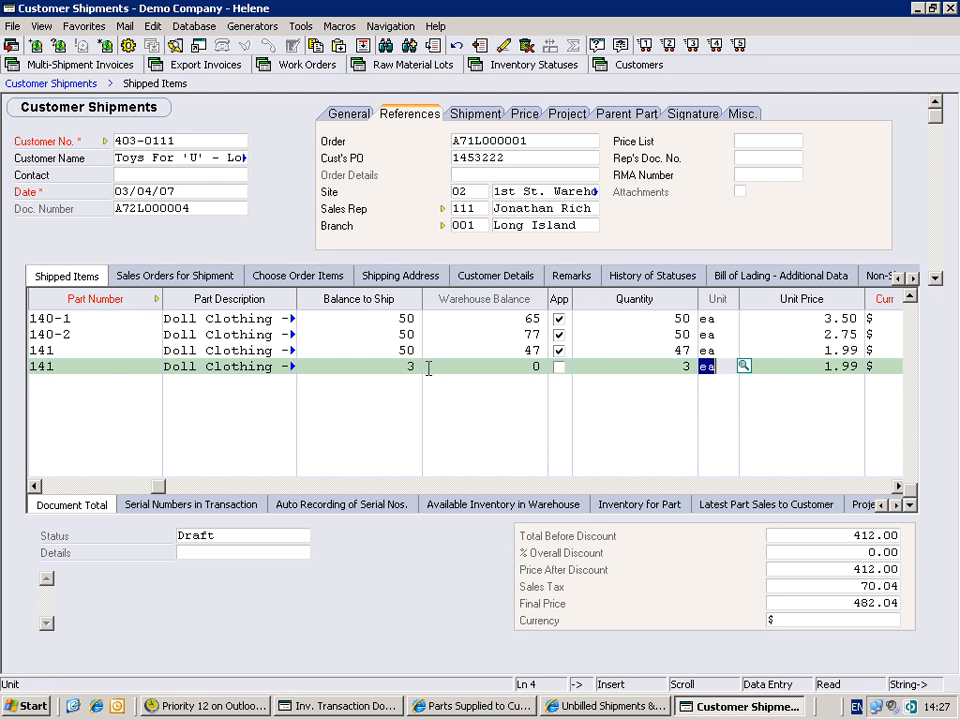
key(Tab)
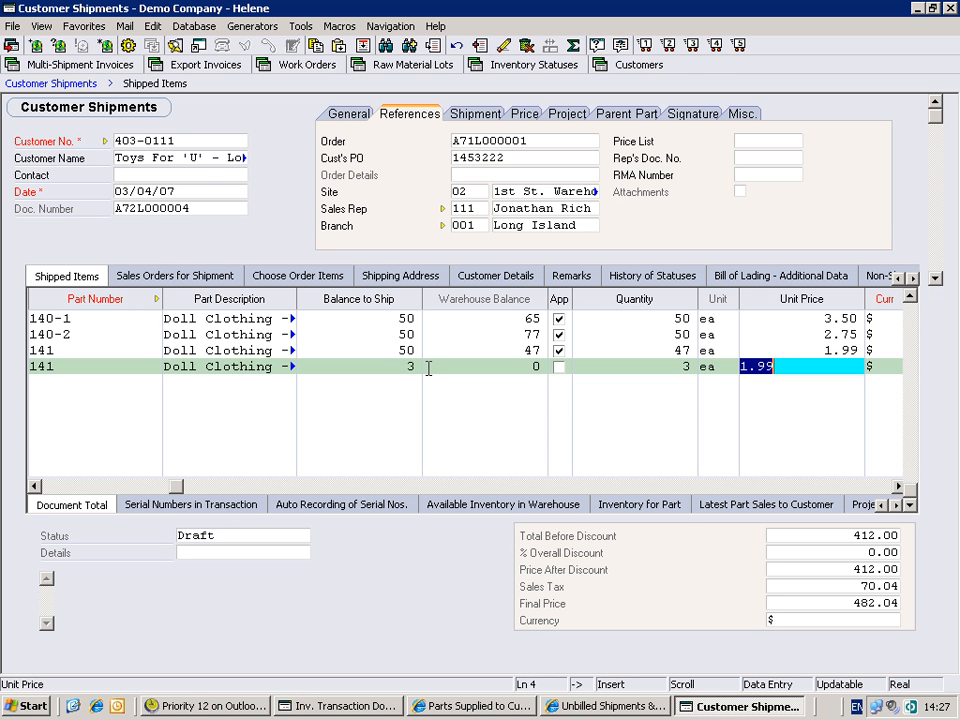
key(ctrl+Delete)
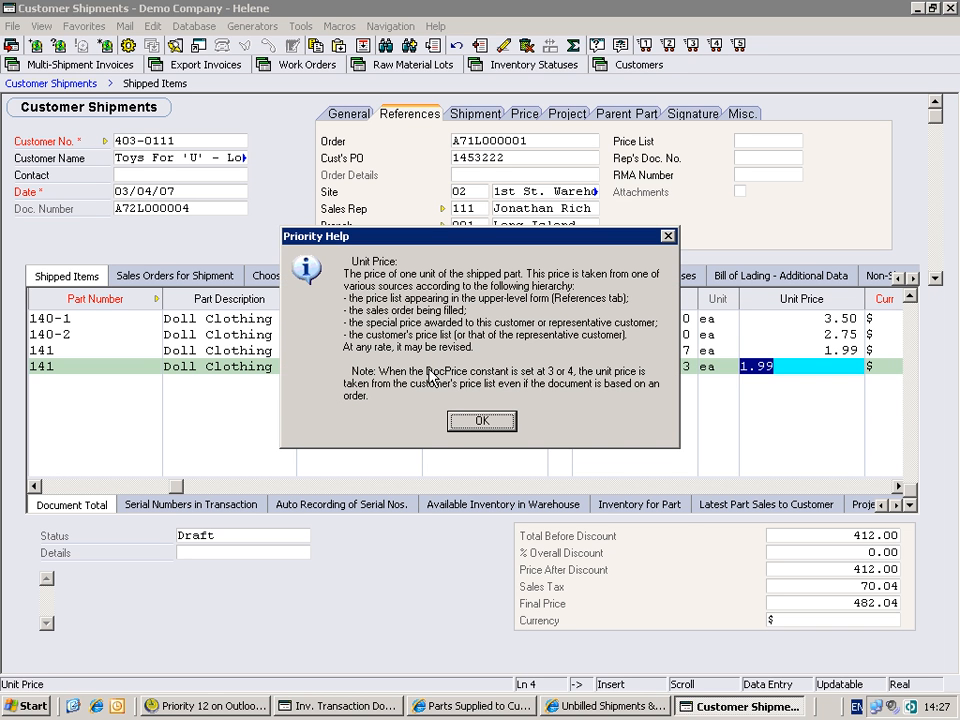
key(Return)
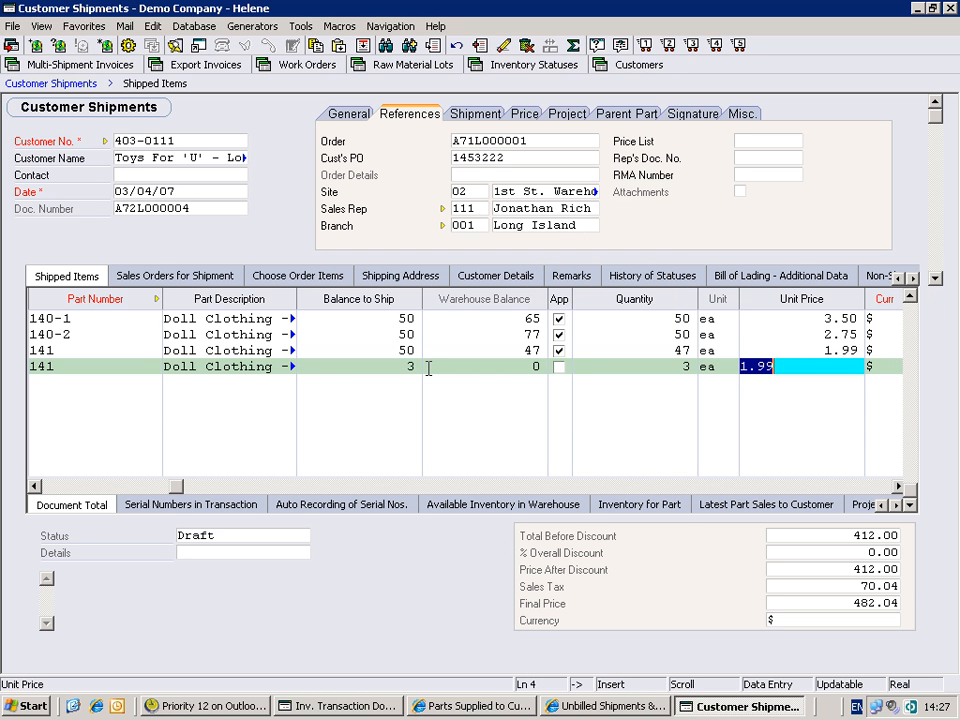
- Review the line's price source, discount, bar code and billable setting, and read the help on Latest Part Sales to Customer
key(Tab)
key(Tab)
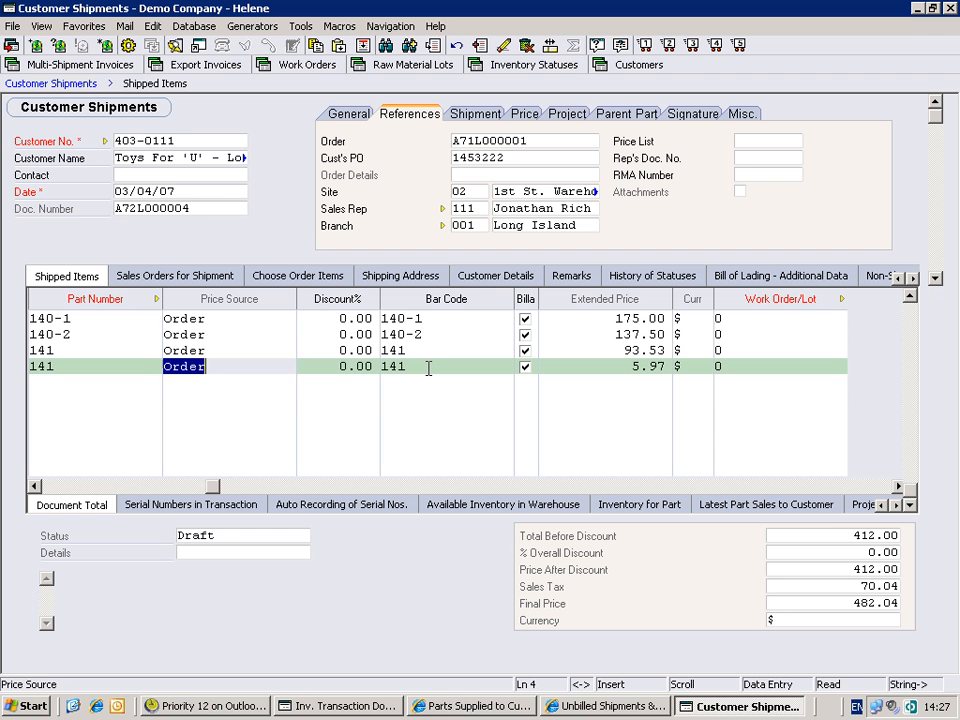
key(Tab)
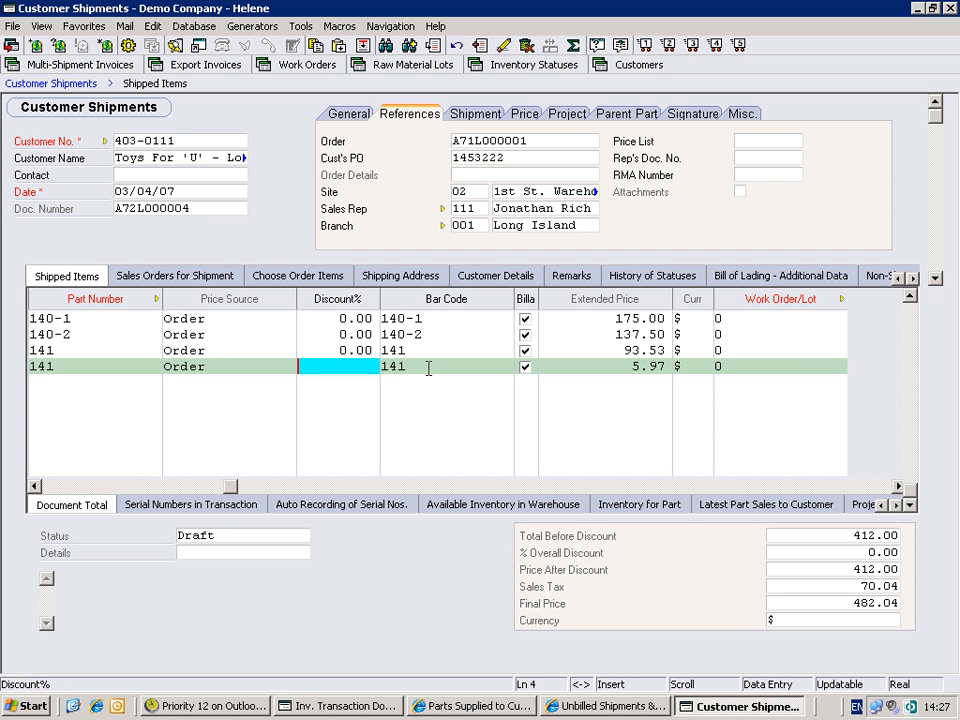
key(Tab)
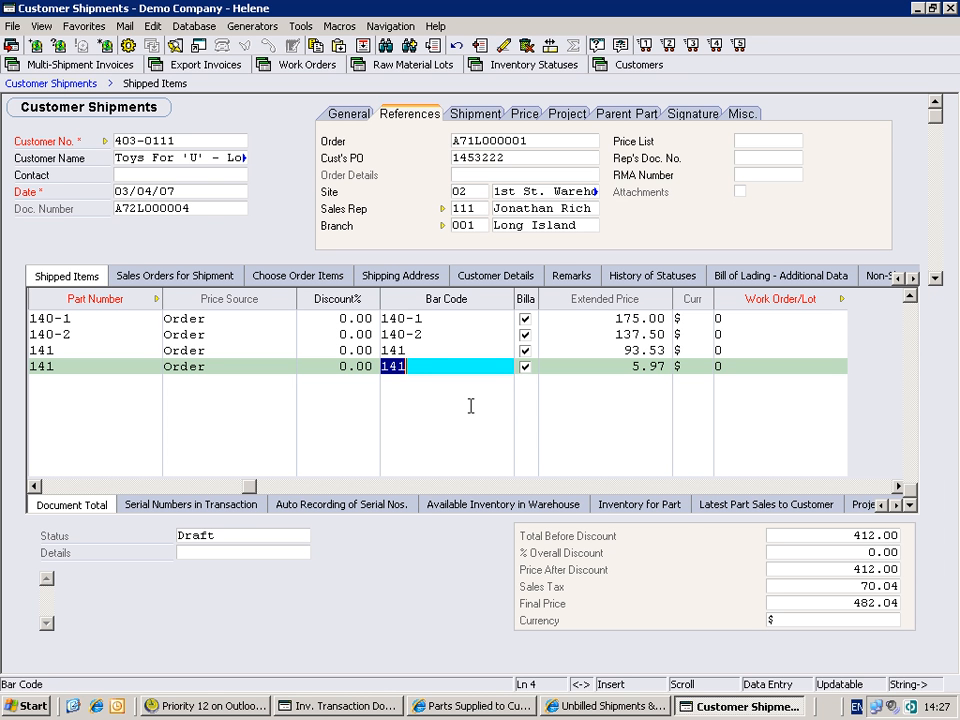
key(Tab)
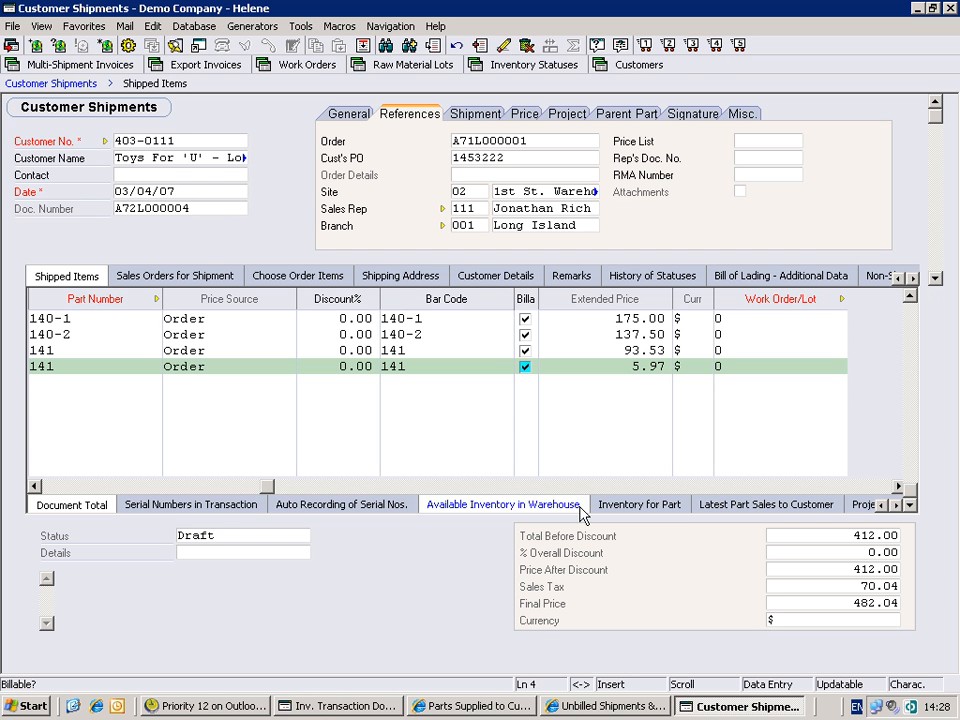
right_click(757, 512)
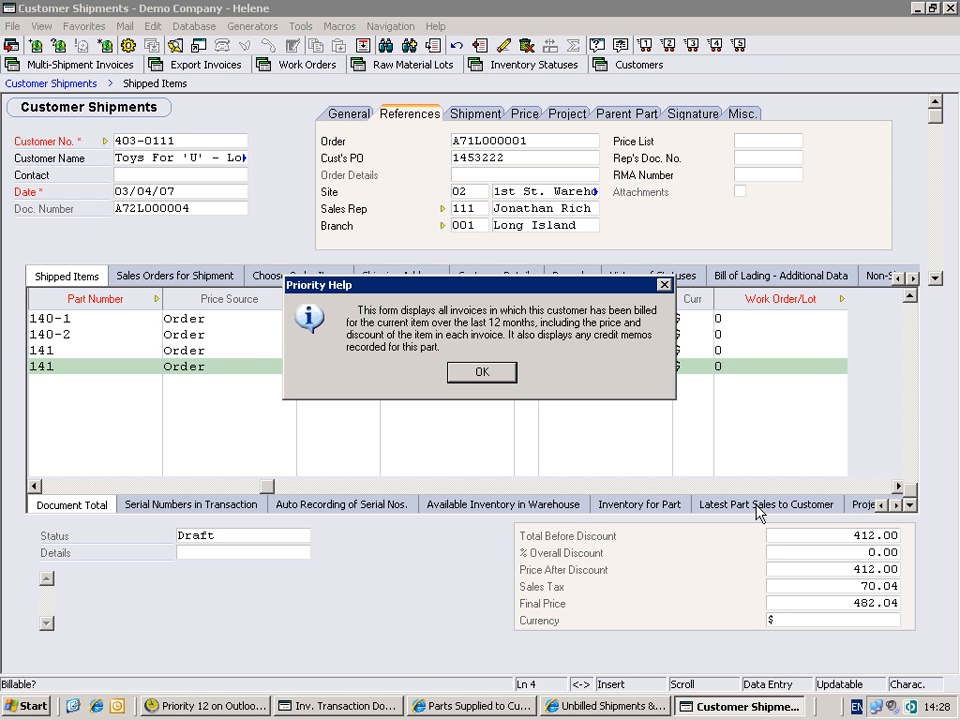
click(482, 373)
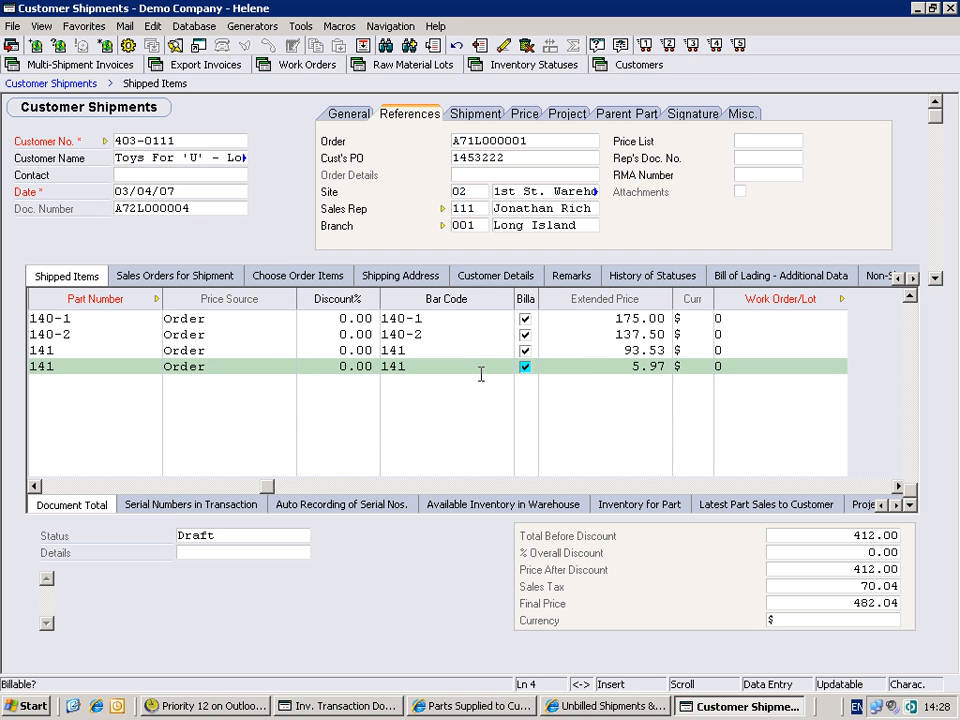
- Leave the shipped items and change the shipment's general status to Final
key(Escape)
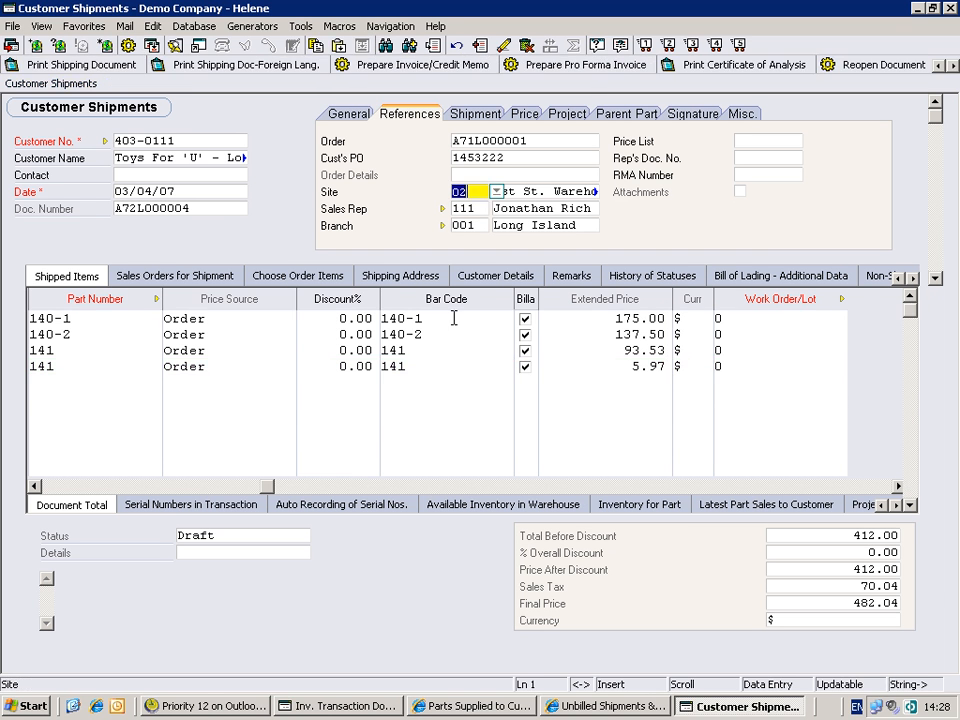
click(345, 115)
click(796, 145)
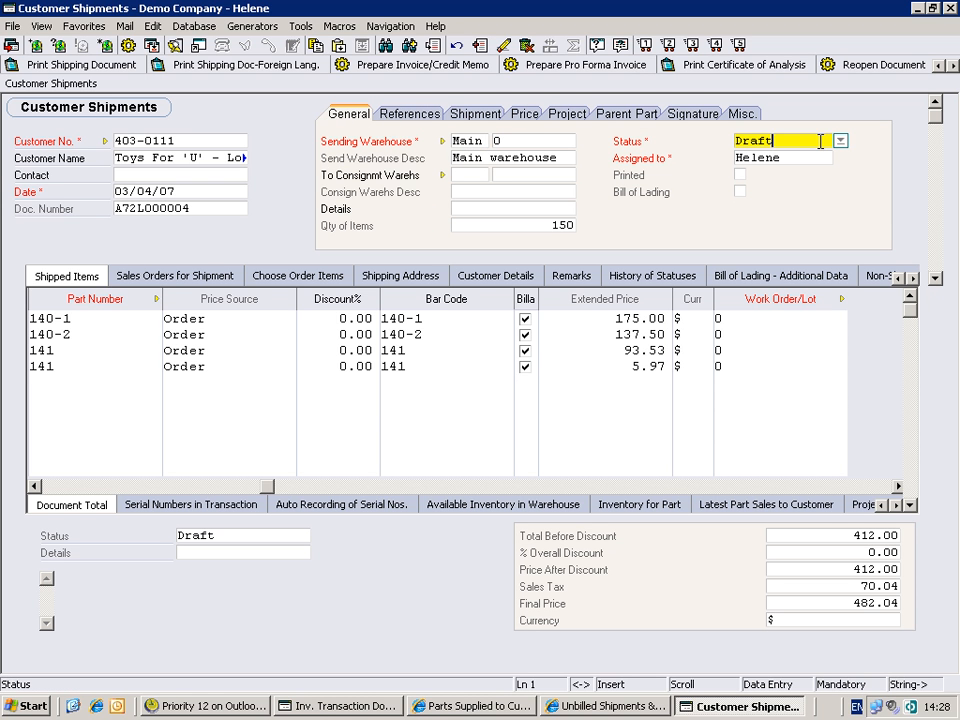
click(841, 143)
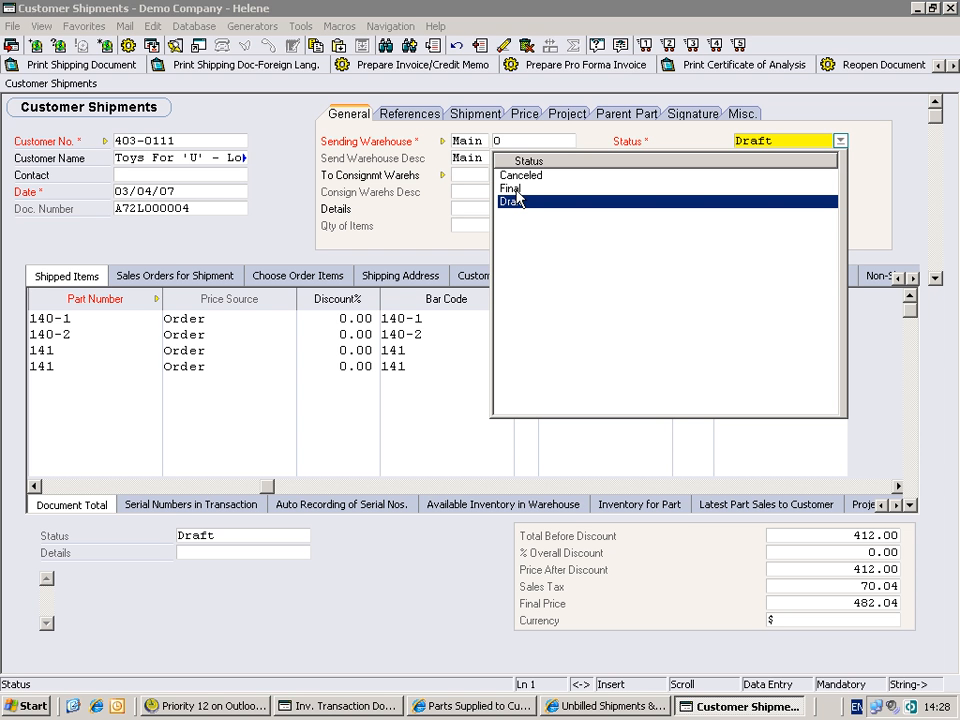
click(512, 188)
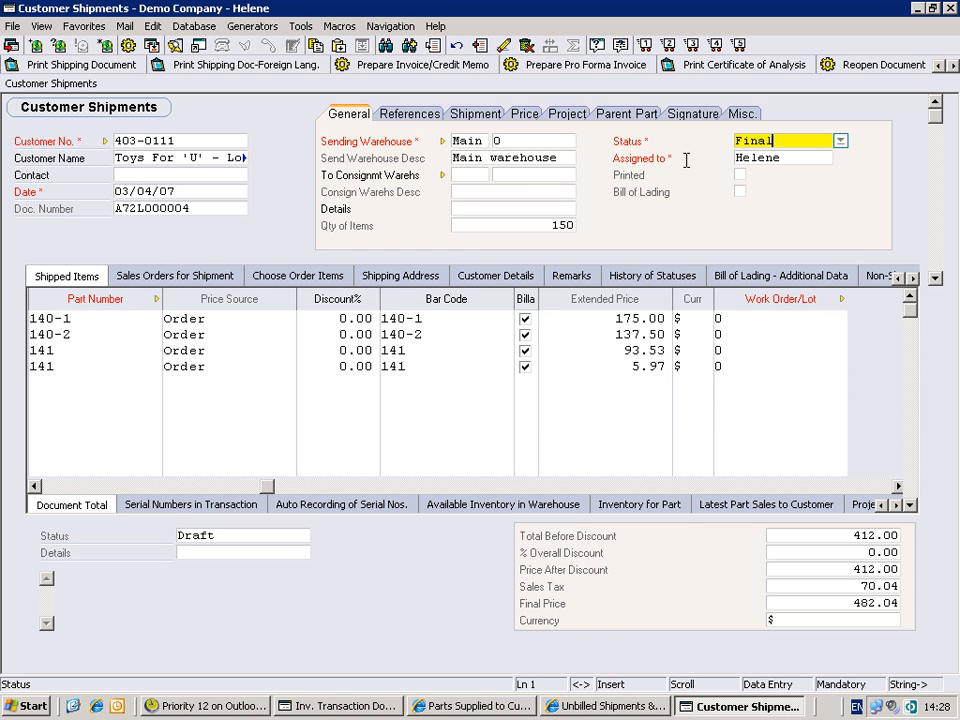
click(742, 157)
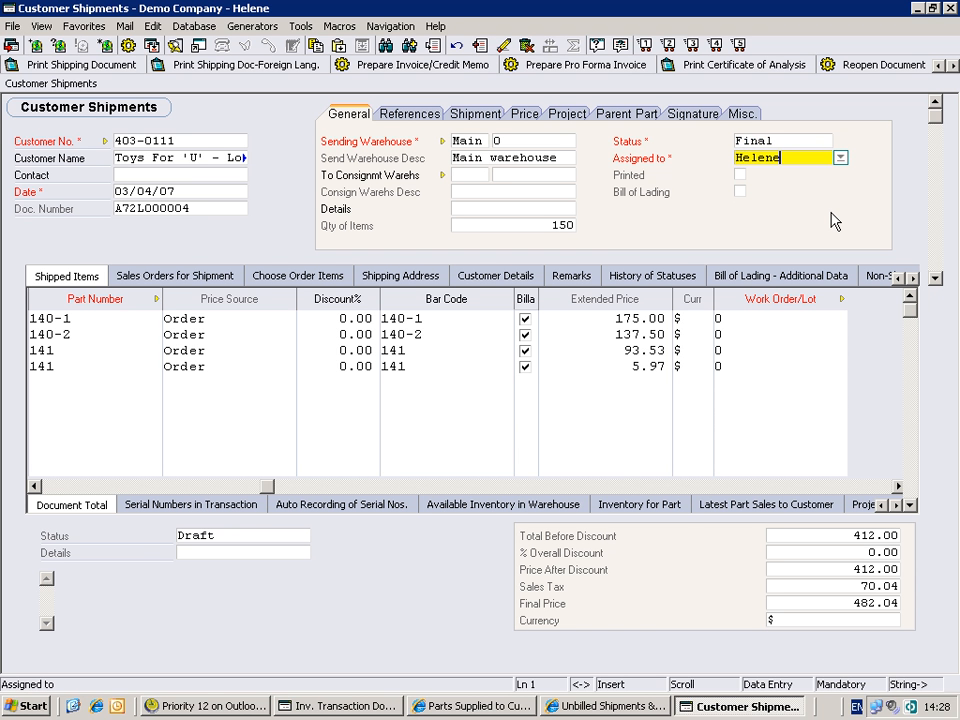
- Open the customer shipment status flow chart and examine the properties of the Final status
key(F8)
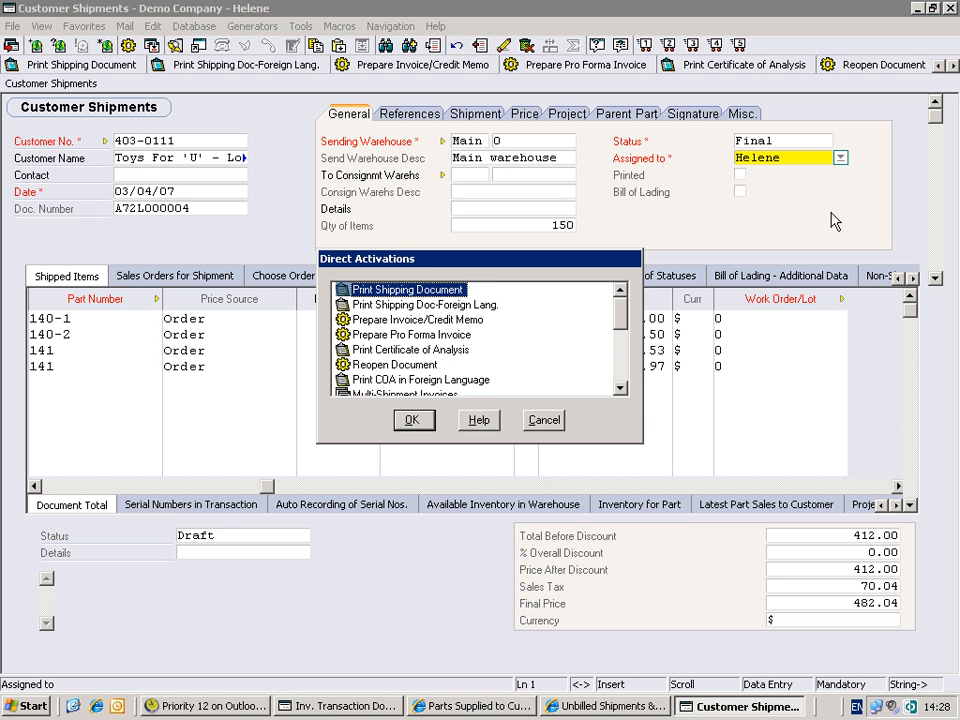
key(b)
key(Return)
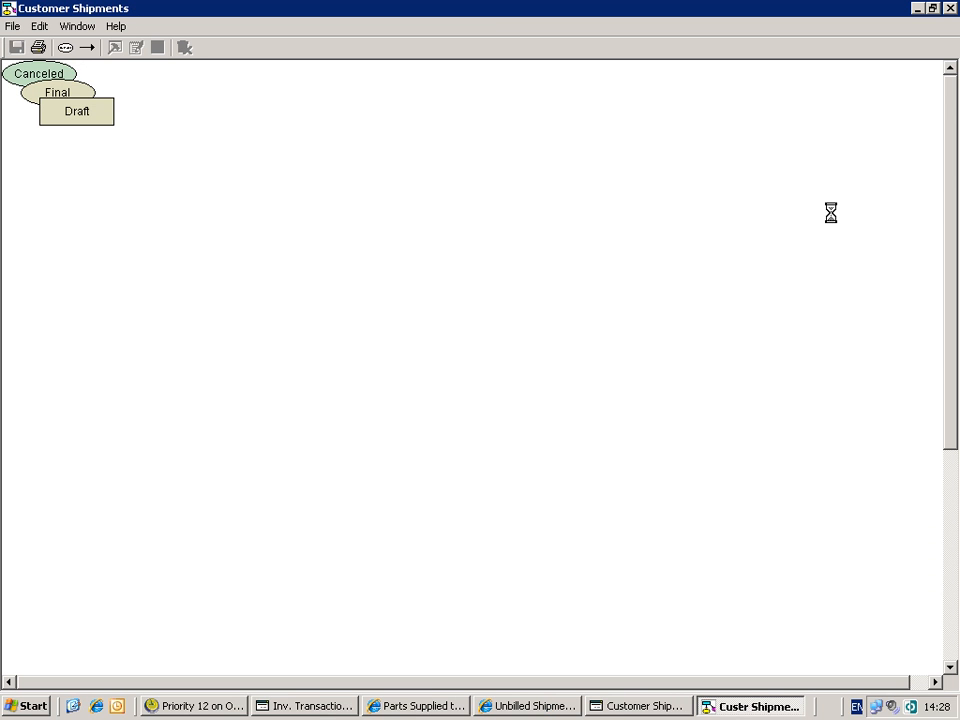
right_click(56, 96)
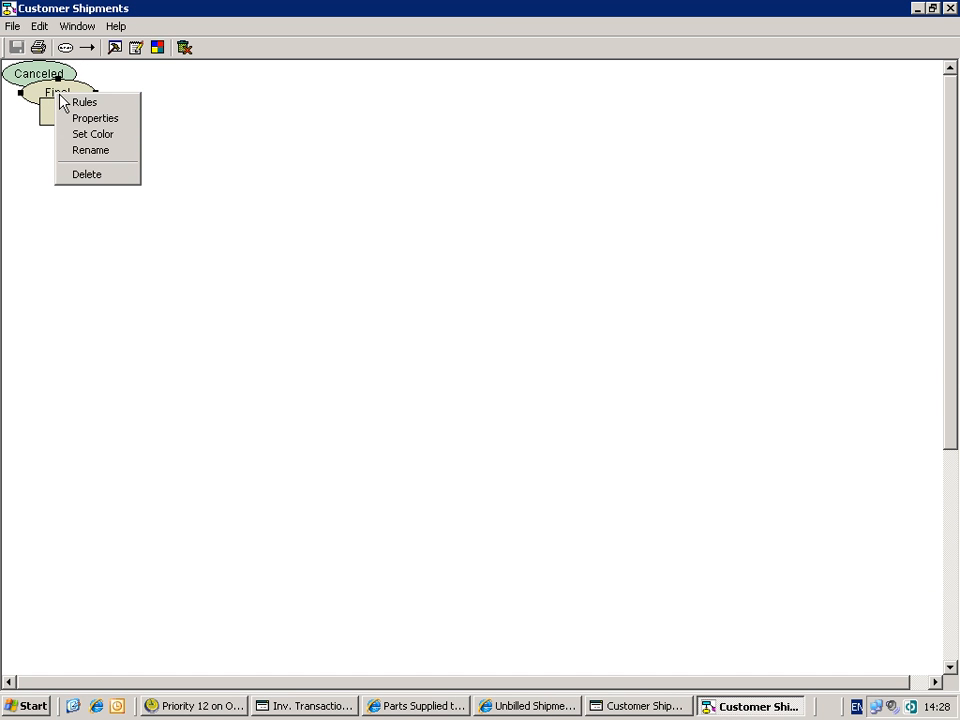
click(73, 119)
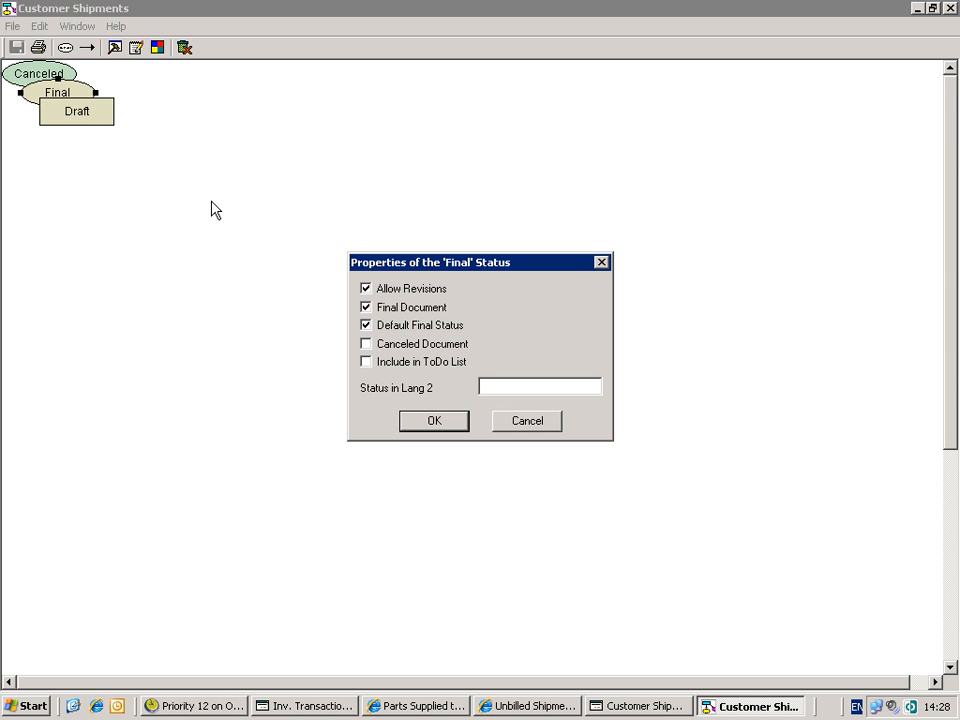
click(521, 427)
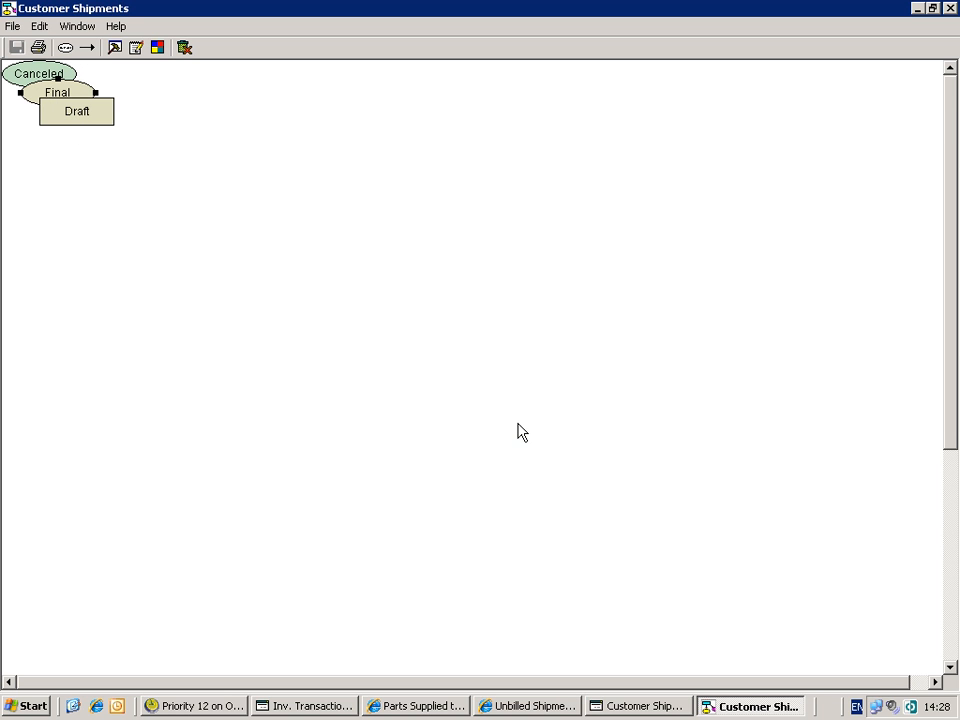
click(950, 9)
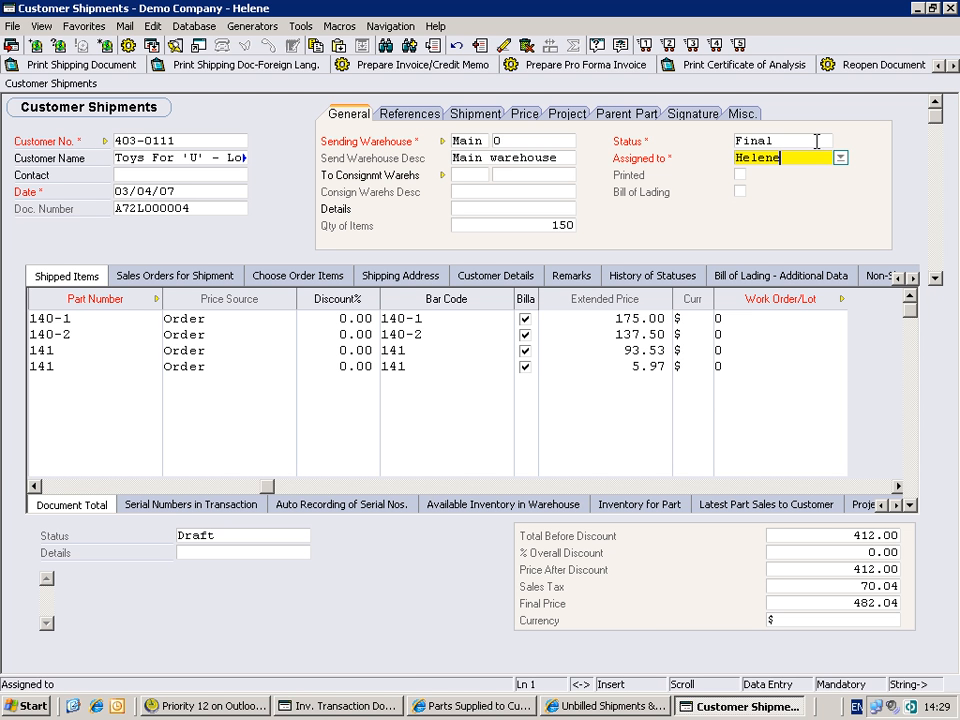
- View the Revision of Final Shipping Doc. form, close it and return to the customer shipment
click(240, 708)
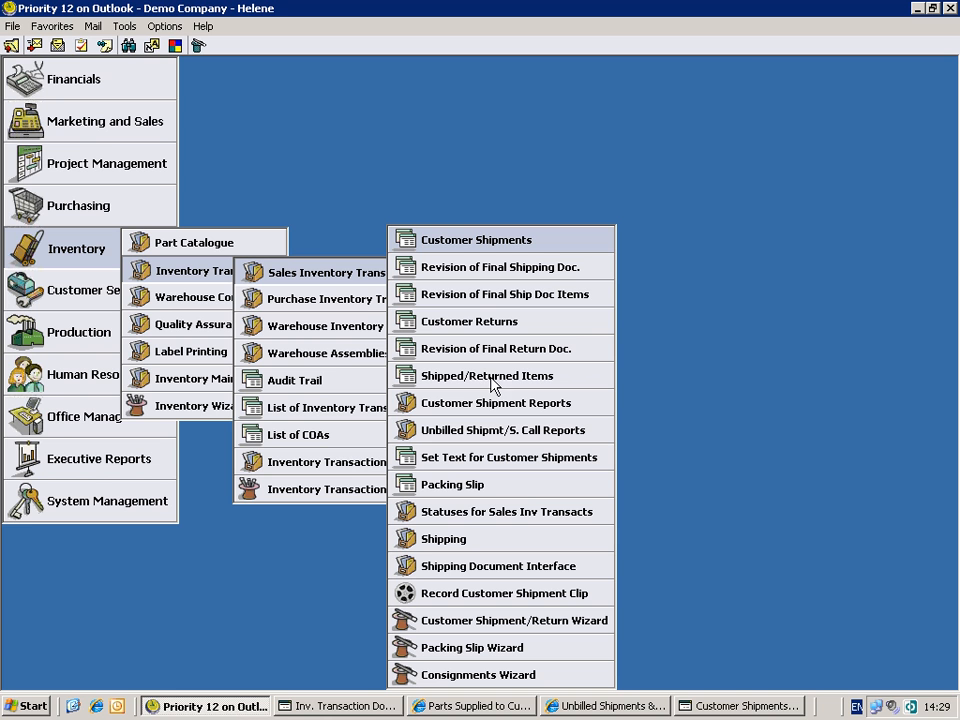
click(506, 268)
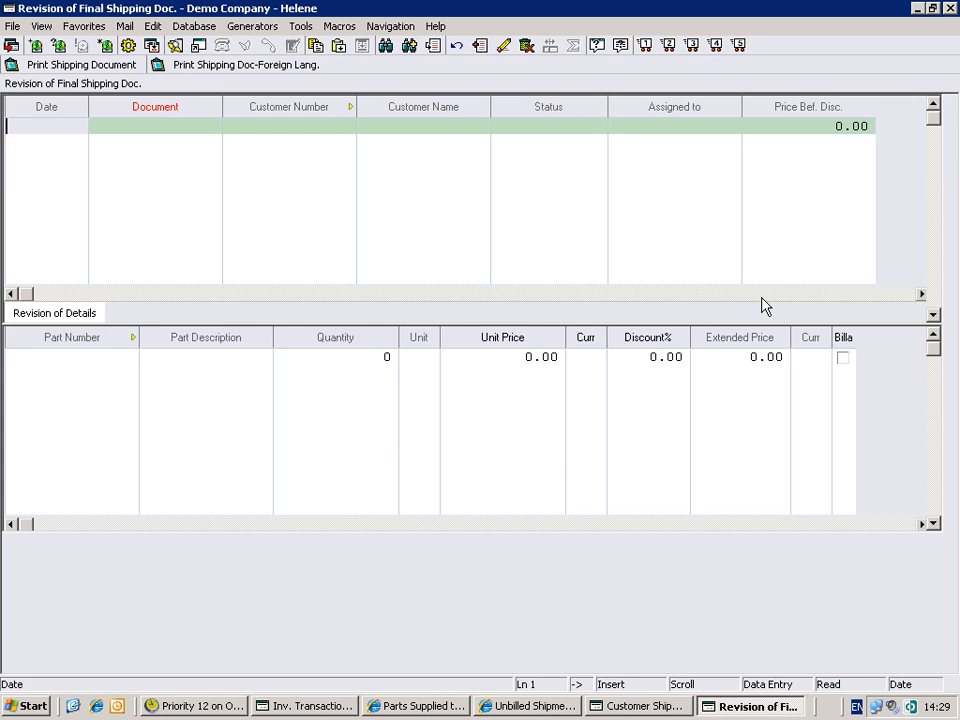
key(Escape)
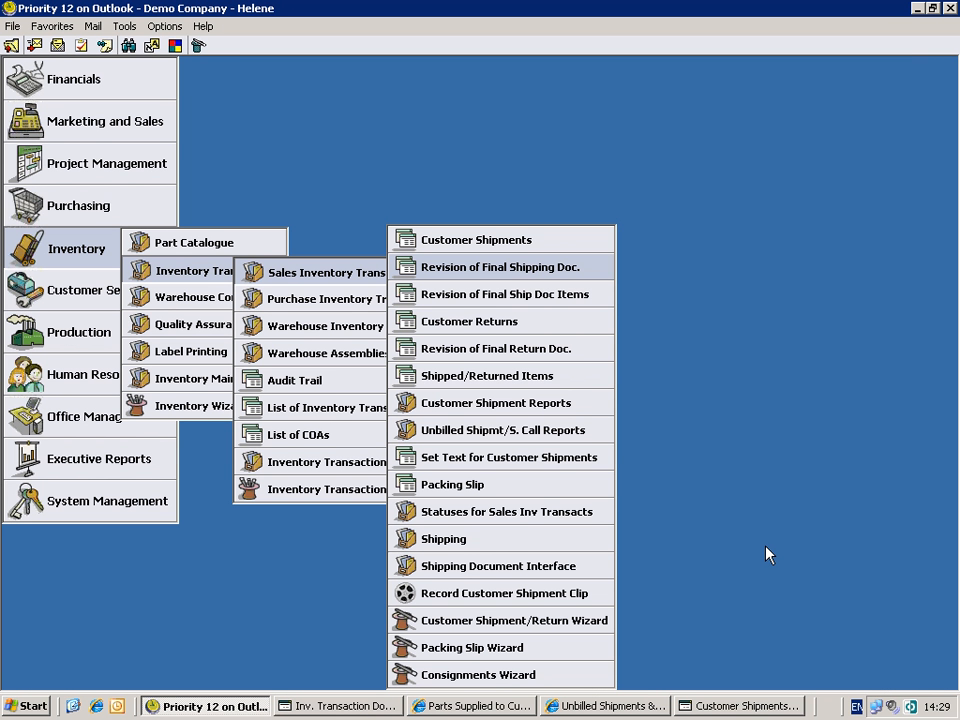
key(Down)
key(Down)
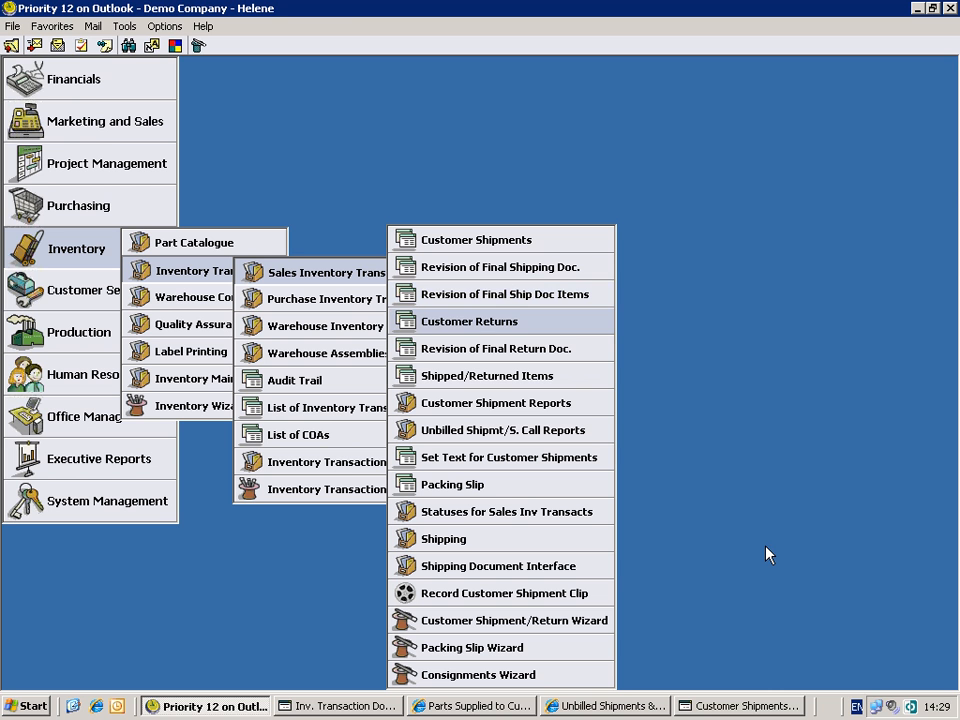
click(724, 710)
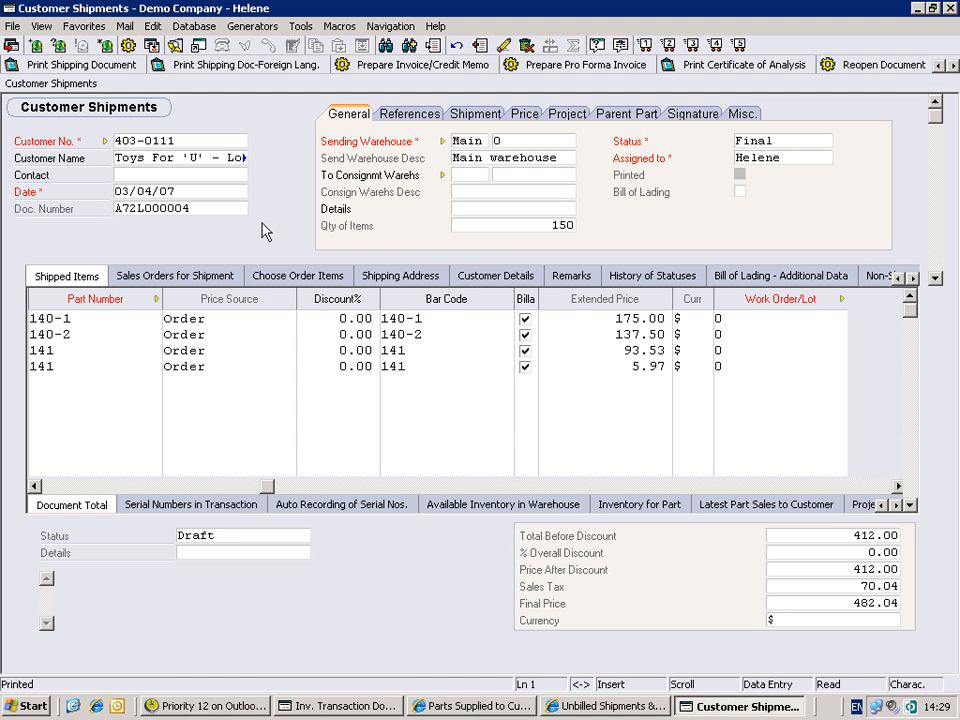
- Review the output options and formats for printing the shipping document, choose Print in Standard Format, cancel, and check the Printed field
click(173, 171)
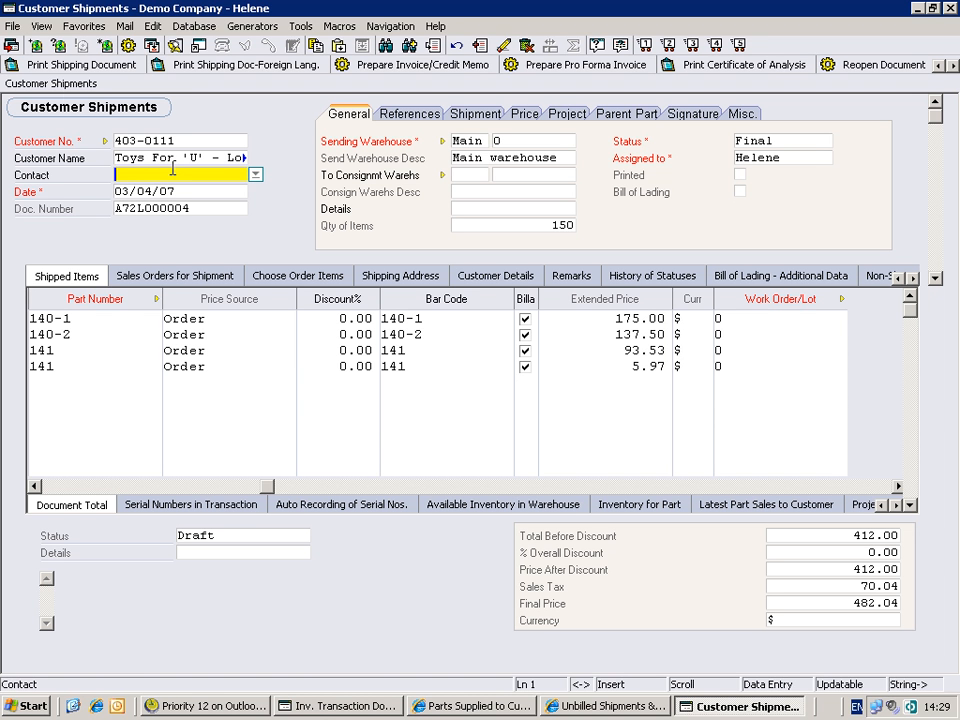
click(60, 65)
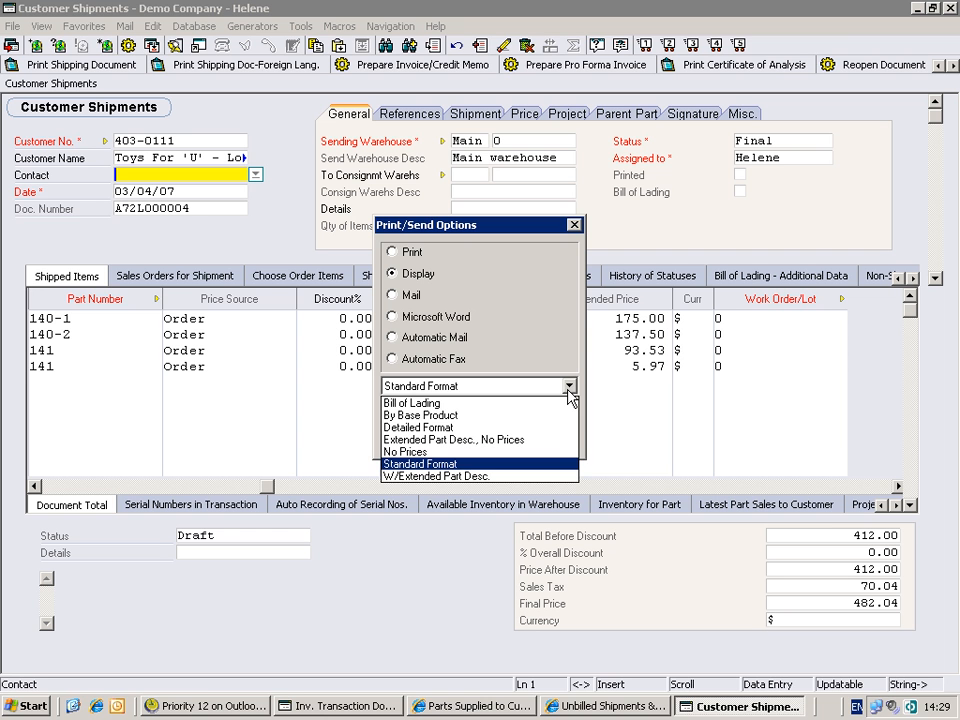
click(566, 352)
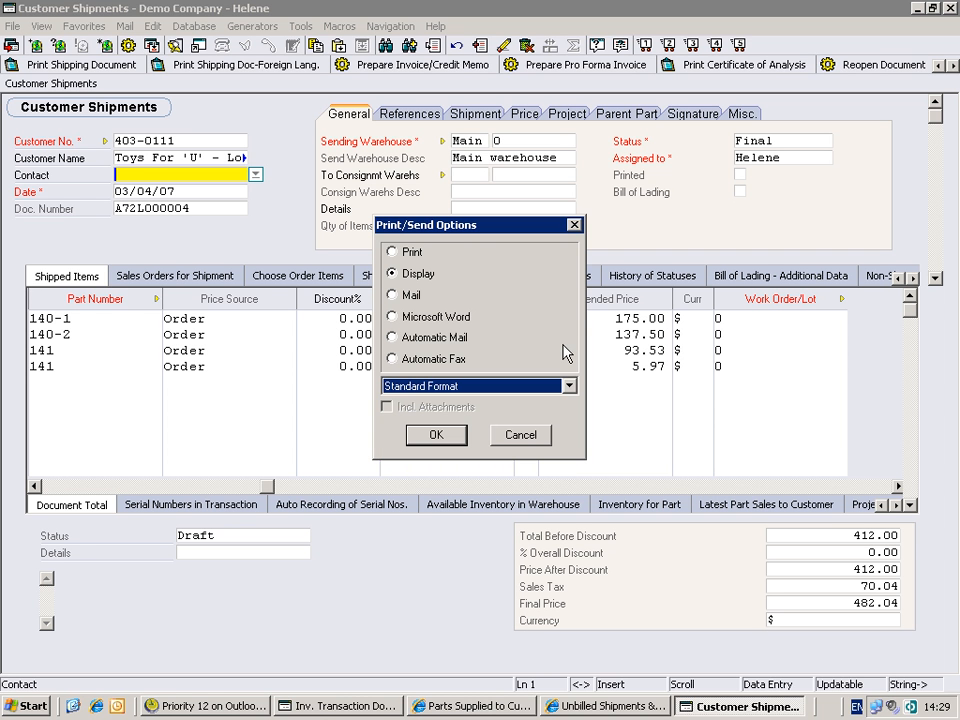
click(392, 251)
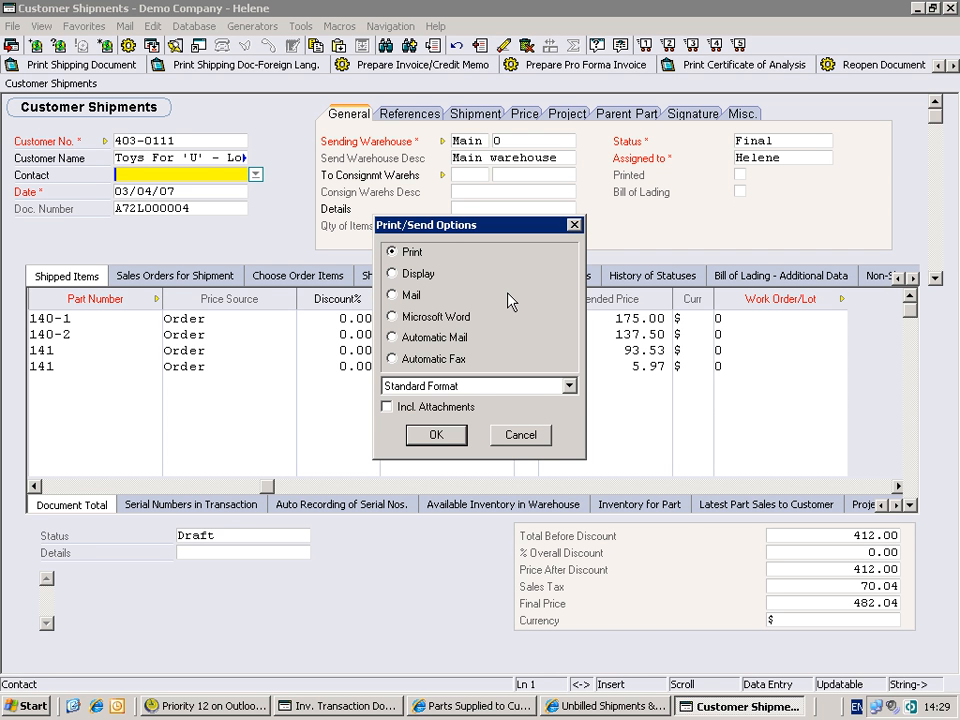
click(533, 440)
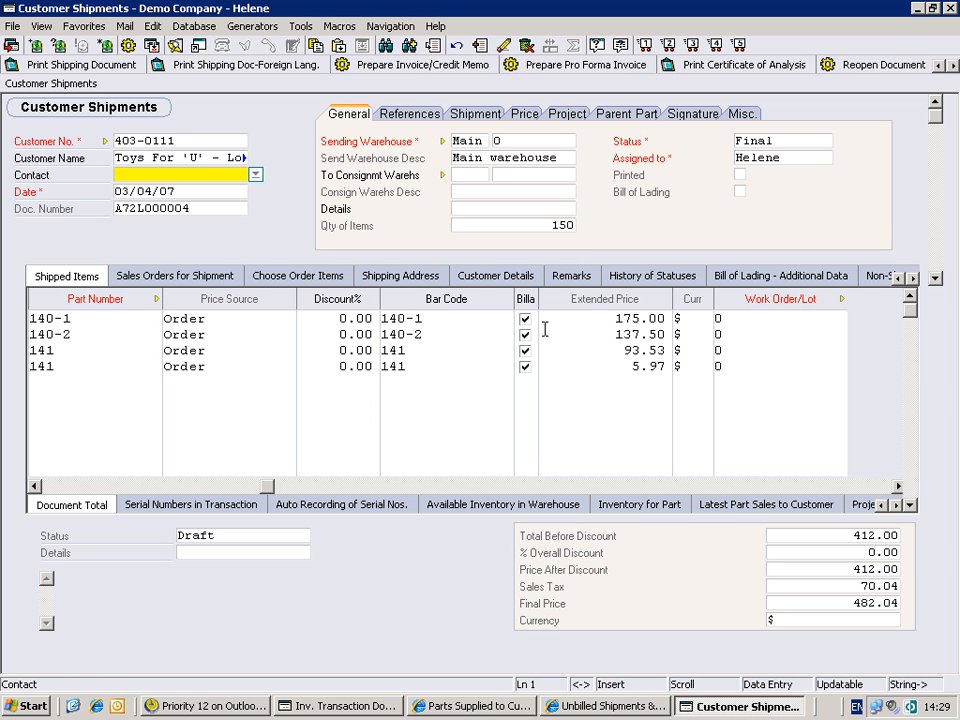
key(Tab)
key(Tab)
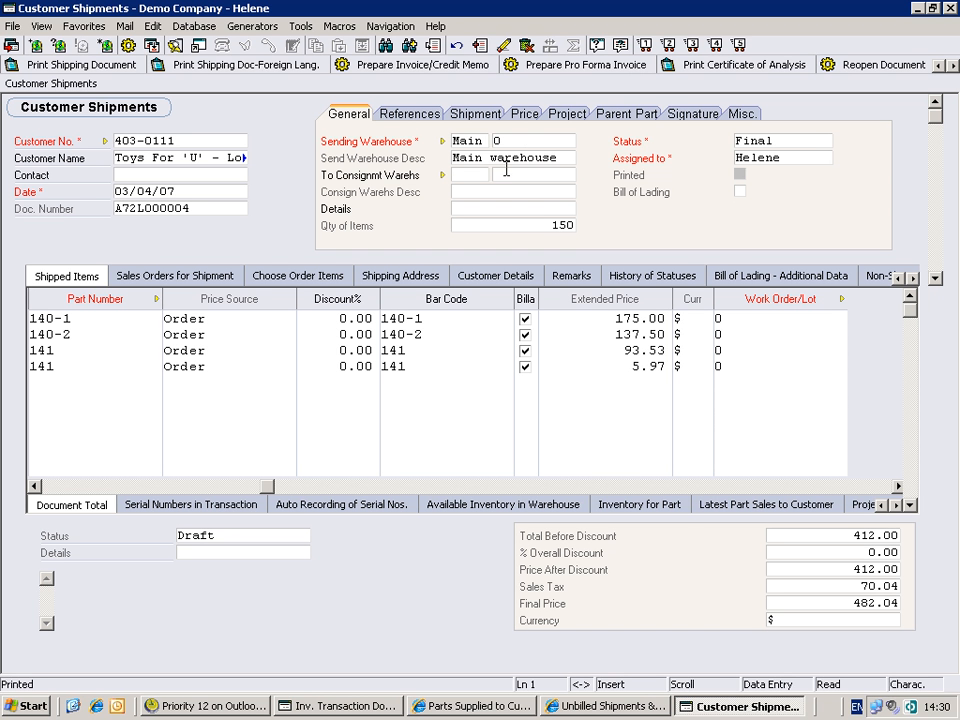
- Locate Parts Supplied to Customers among the detailed inventory transaction reports and view the already generated report for Toys For 'U' - Long Island
click(247, 709)
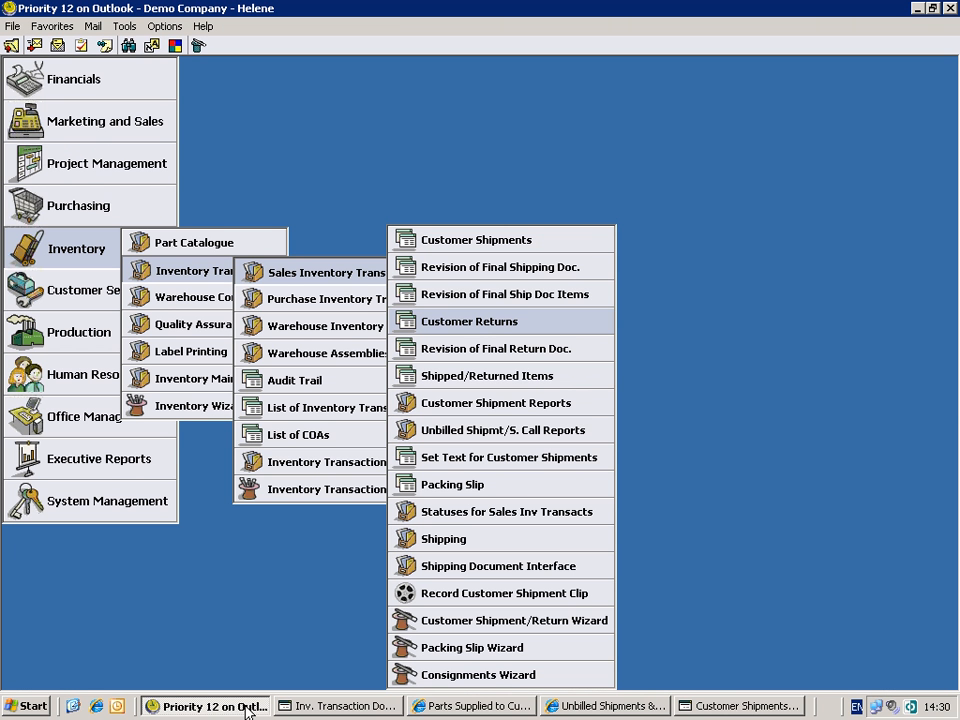
mouse_move(349, 470)
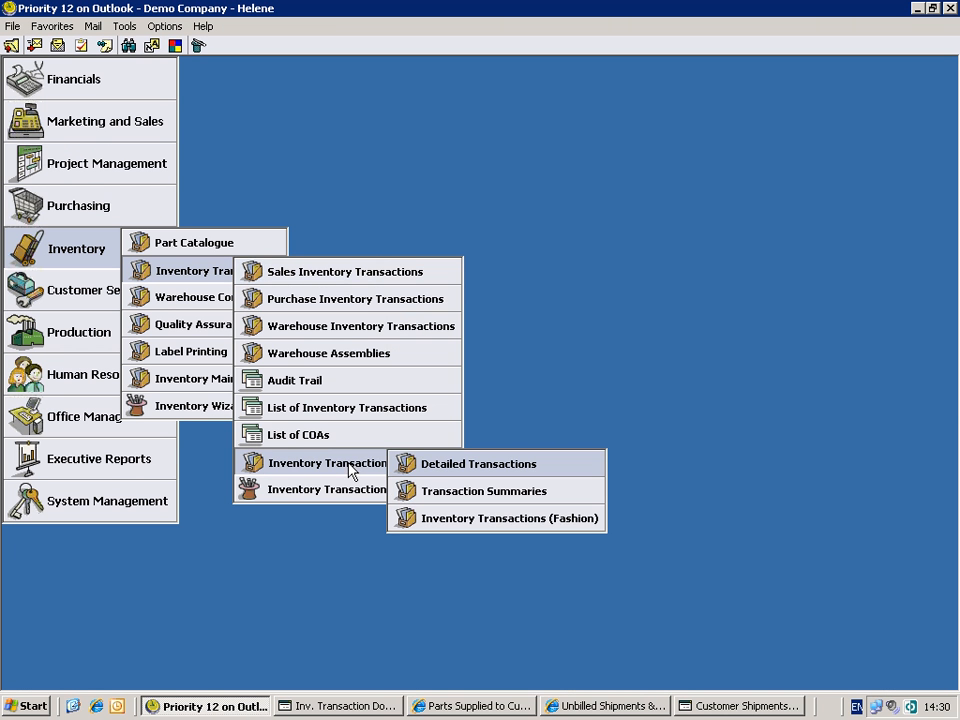
mouse_move(423, 471)
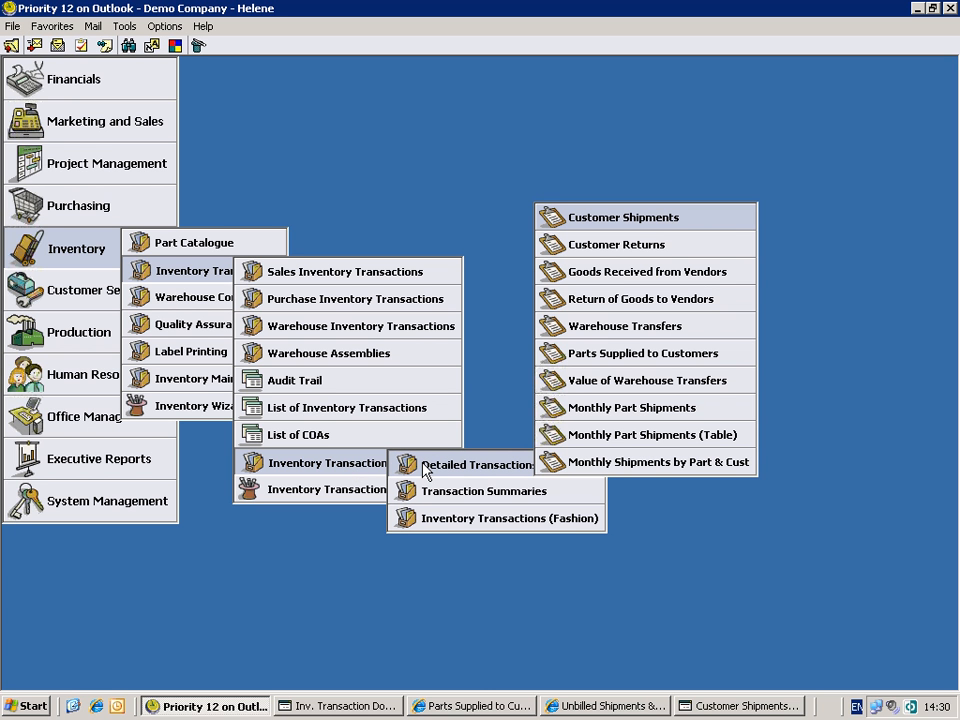
key(Down)
key(Down)
key(Down)
key(Down)
key(Down)
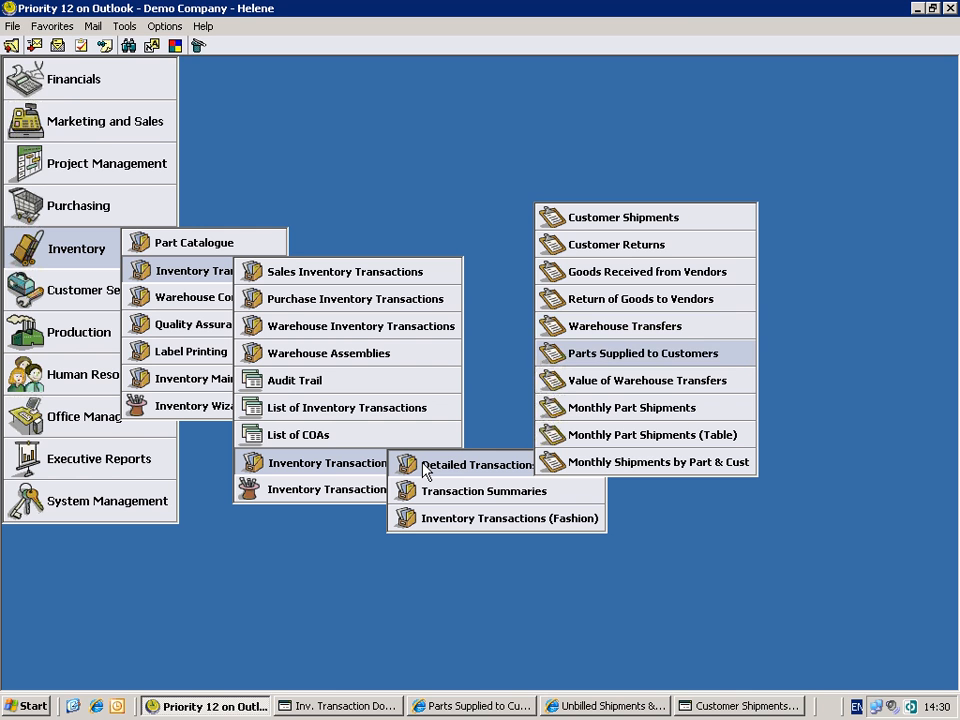
click(478, 707)
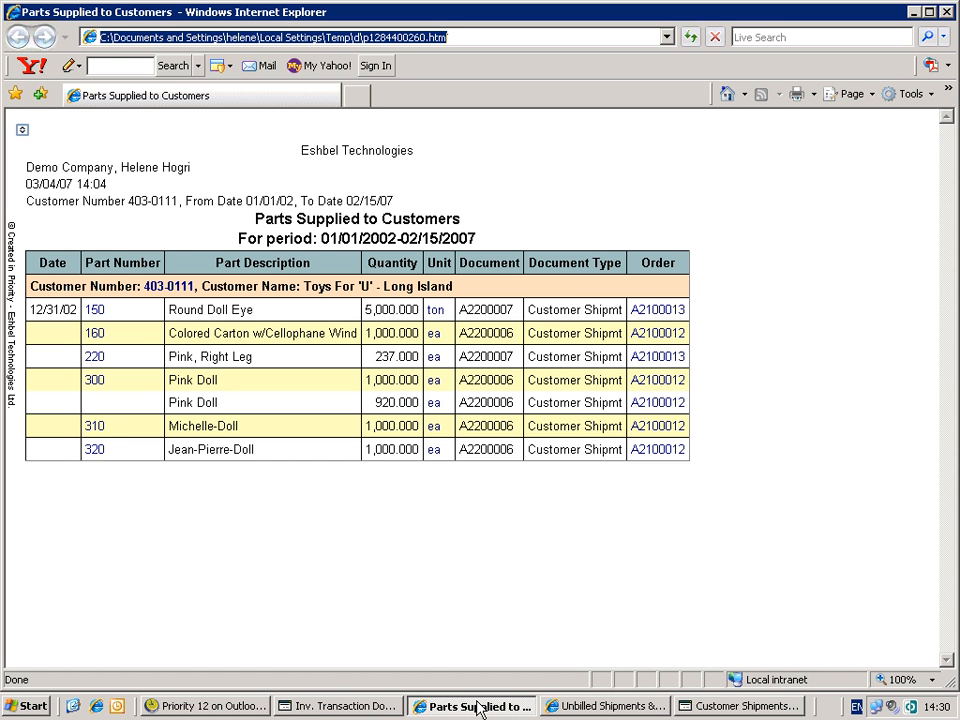
- Locate Unbilled Docs. by Customer Name among the unbilled shipment reports, view its generated report, and return to the Customer Shipment/Return Wizard entry
click(248, 708)
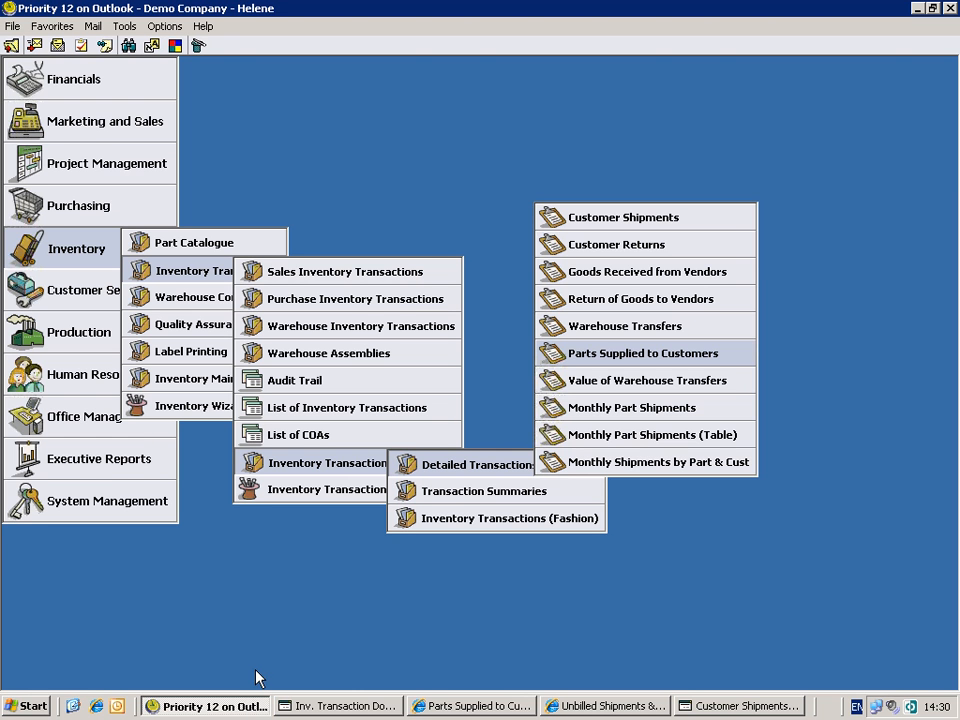
click(410, 280)
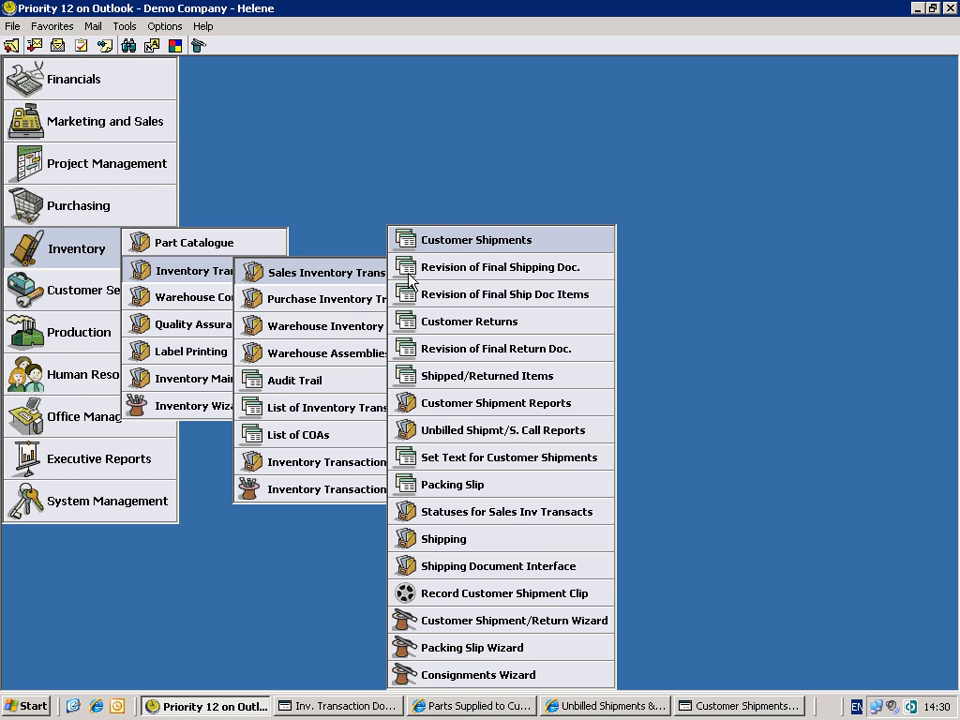
click(506, 432)
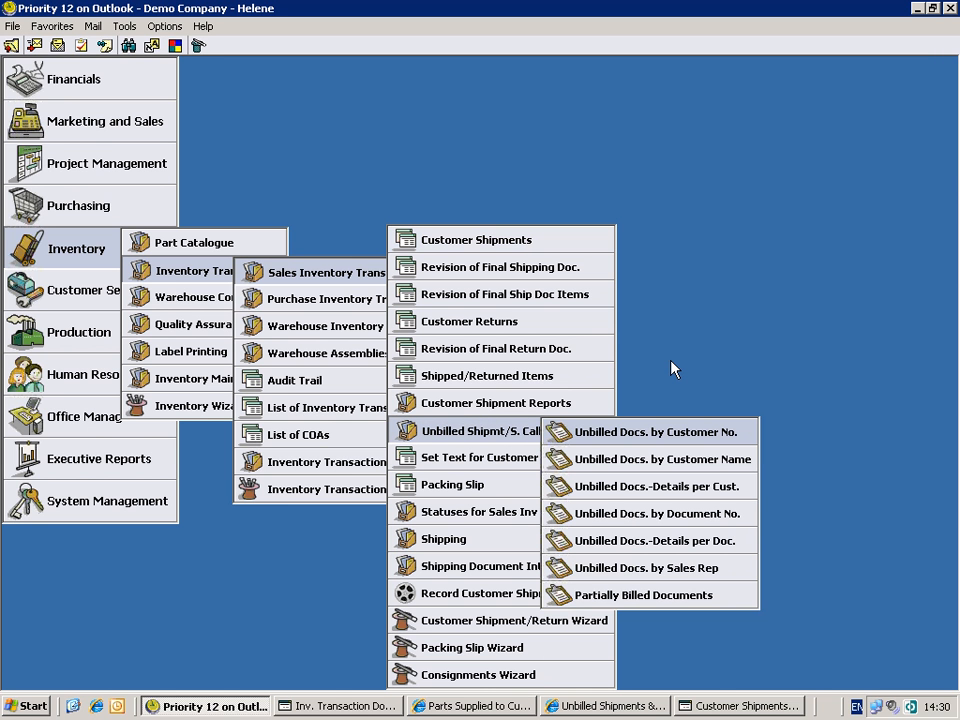
key(Down)
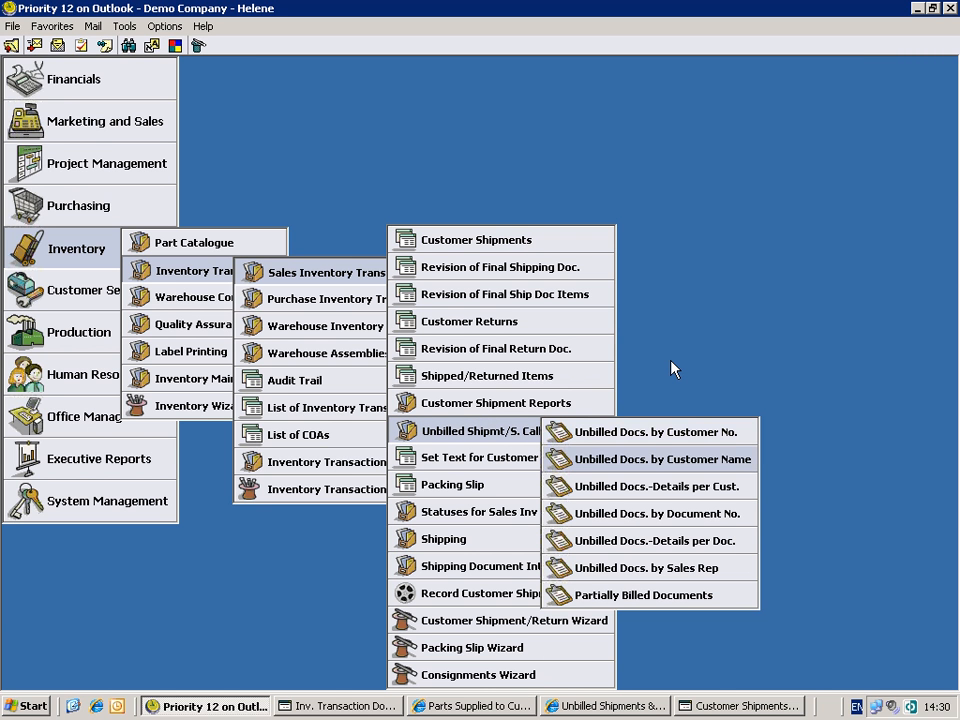
click(597, 706)
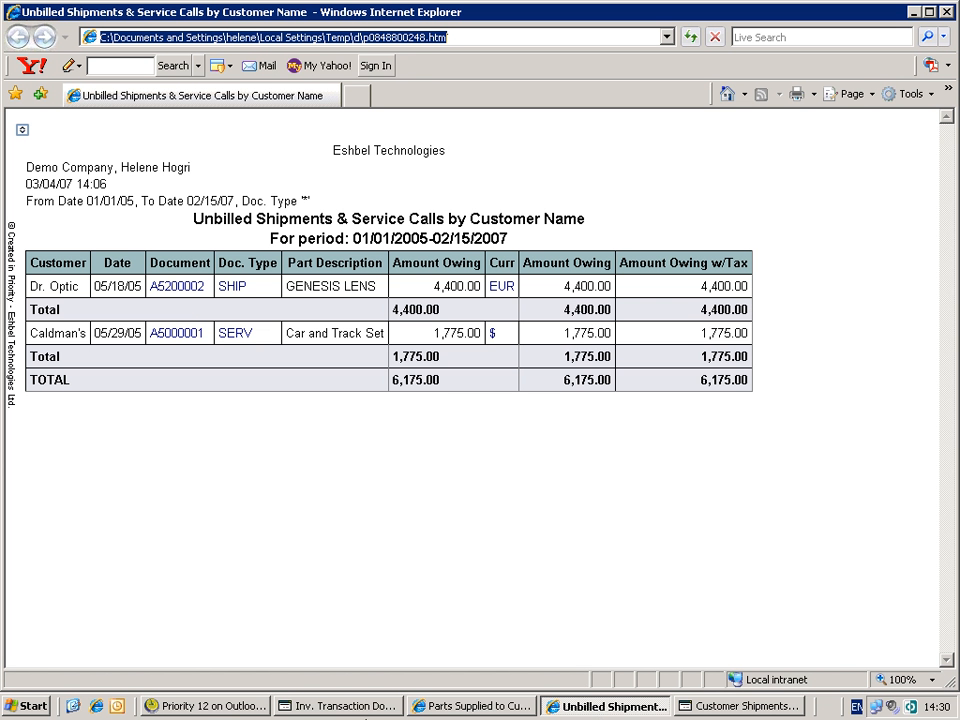
click(207, 706)
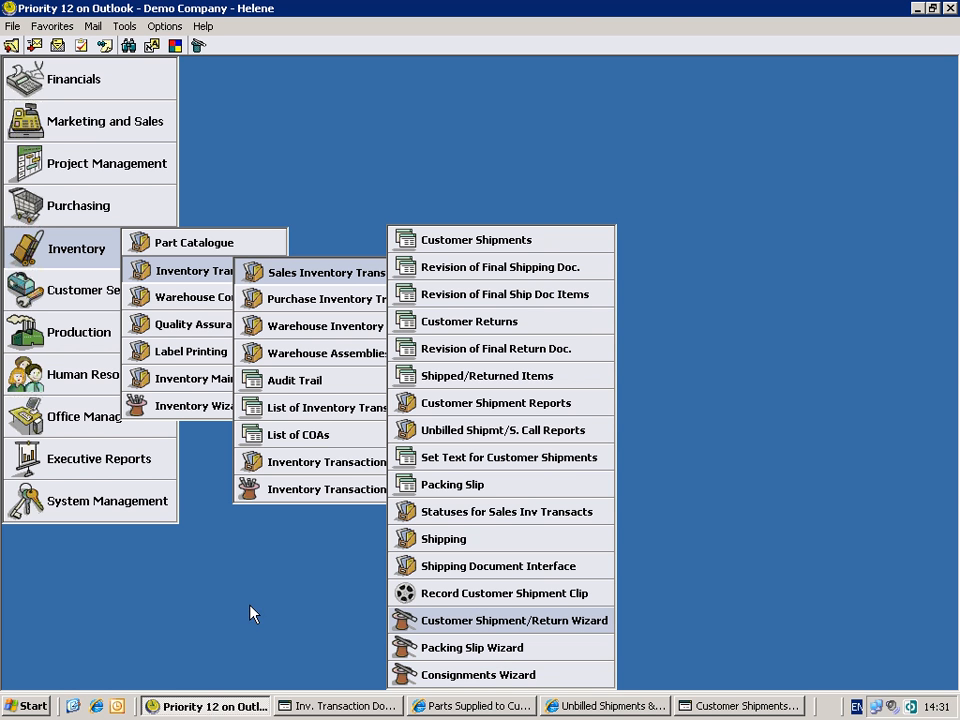
mouse_move(652, 8)
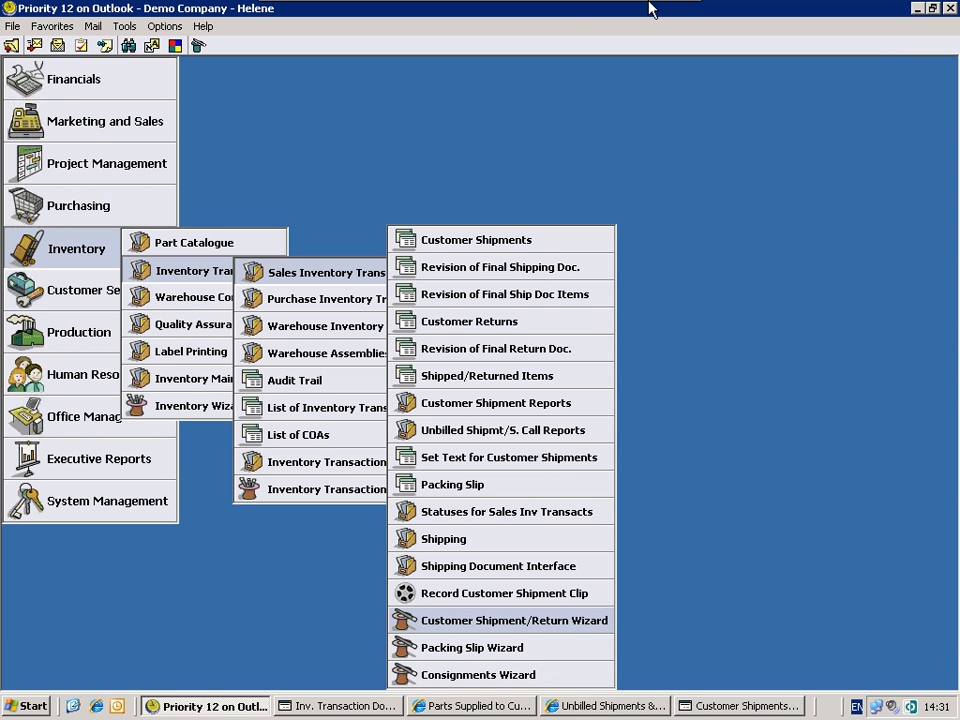